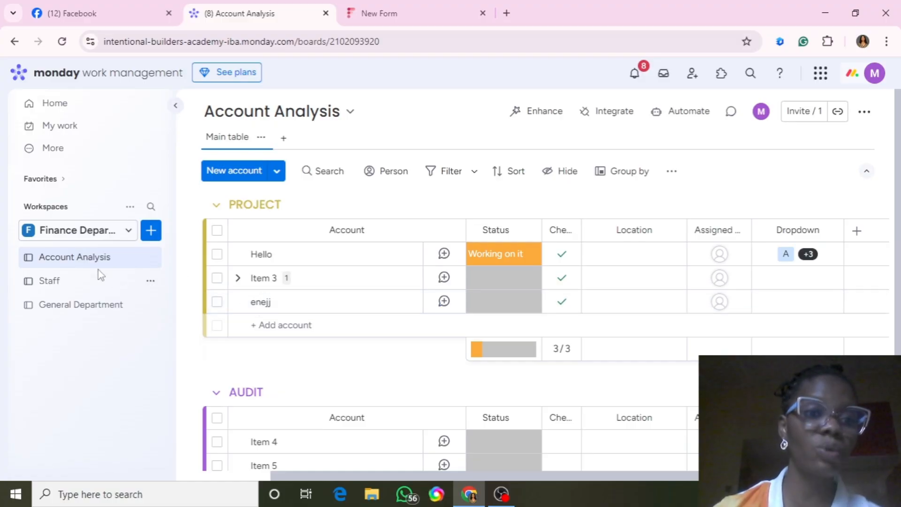
Open the Staff board and rename Item 1 and Item 2 after the first two employees.
left_click(55, 289)
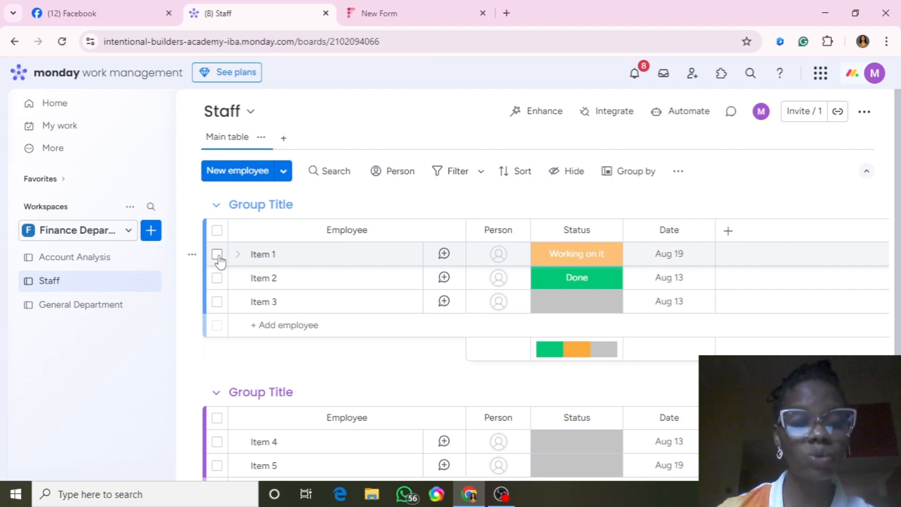
left_click(278, 255)
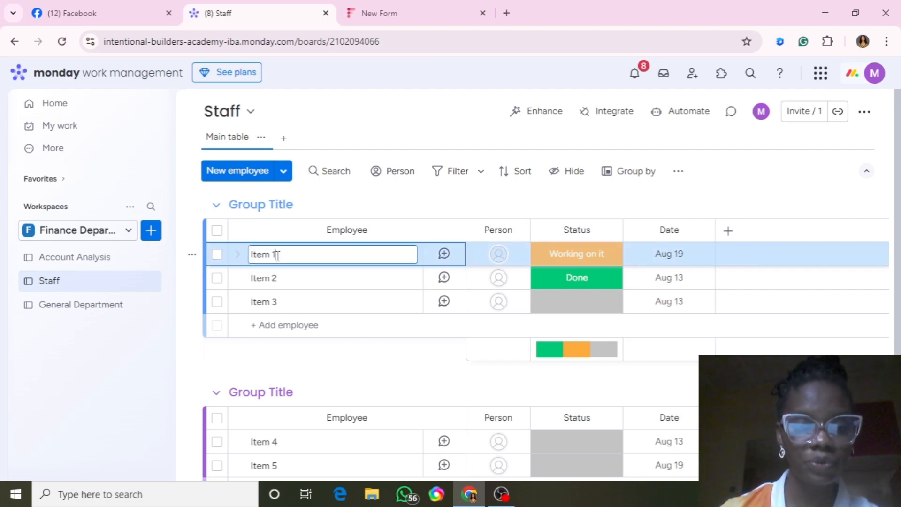
key("BackSpace")
key("BackSpace")
key("BackSpace")
key("BackSpace")
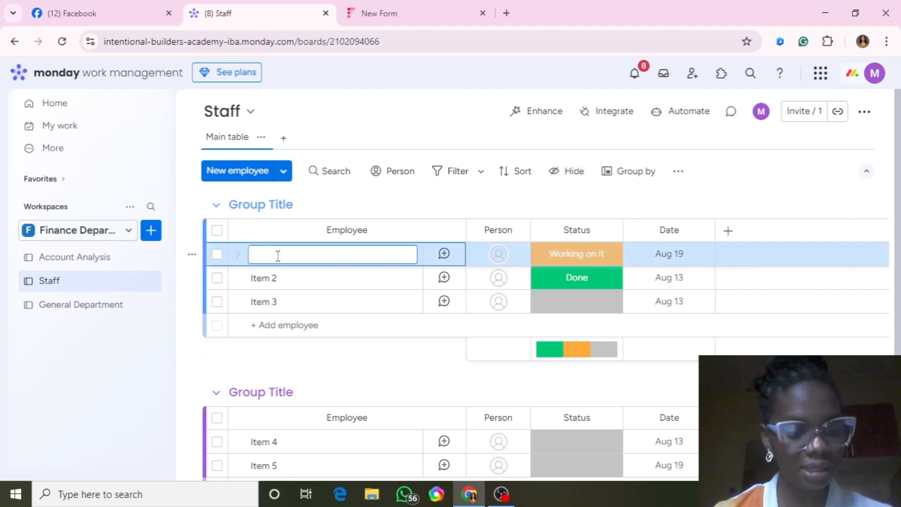
type("e")
key("BackSpace")
type("Emmanuel")
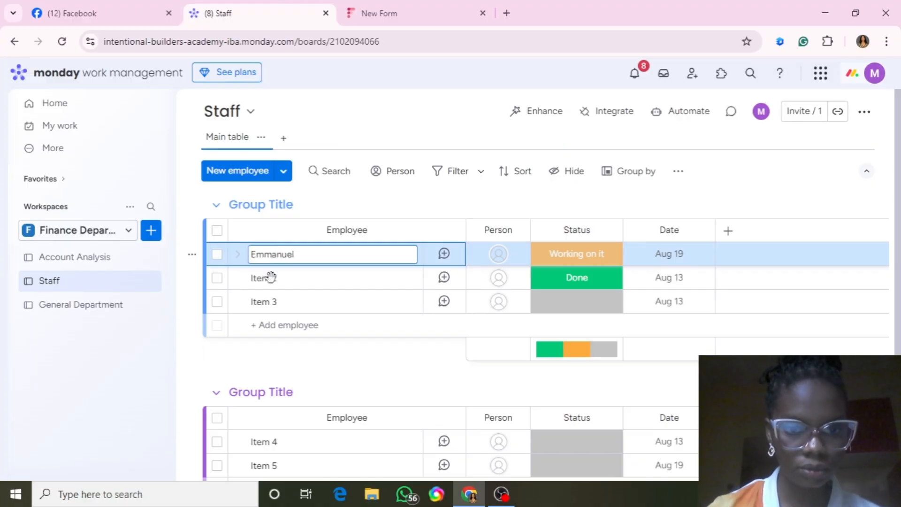
left_click(274, 279)
key("BackSpace")
key("BackSpace")
key("BackSpace")
key("BackSpace")
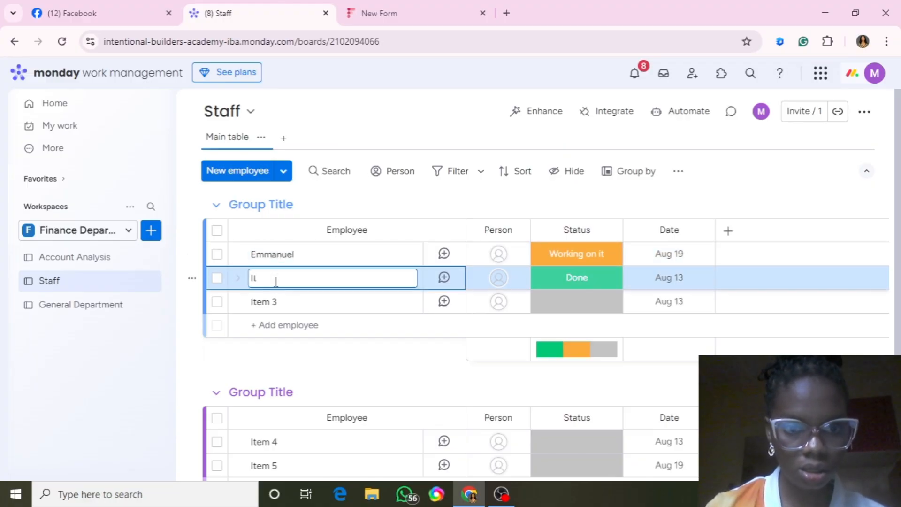
key("BackSpace")
key("BackSpace")
type("James")
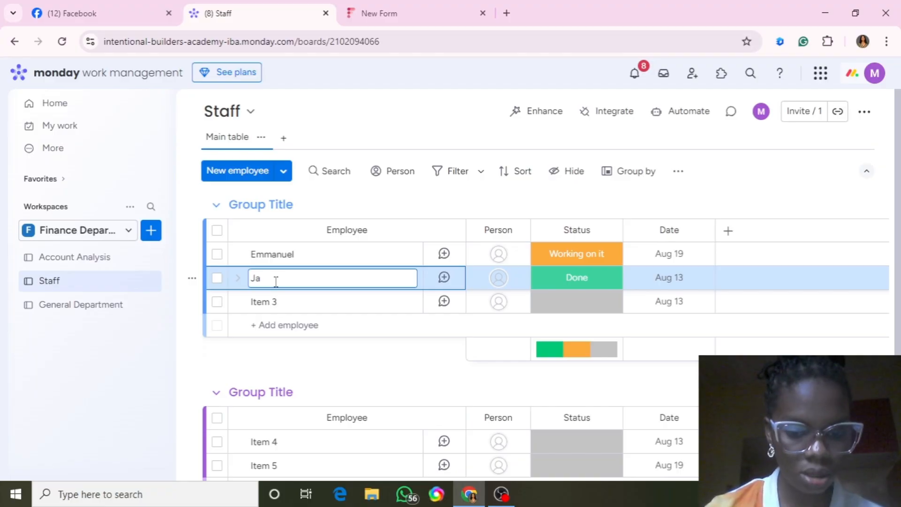
left_click(281, 302)
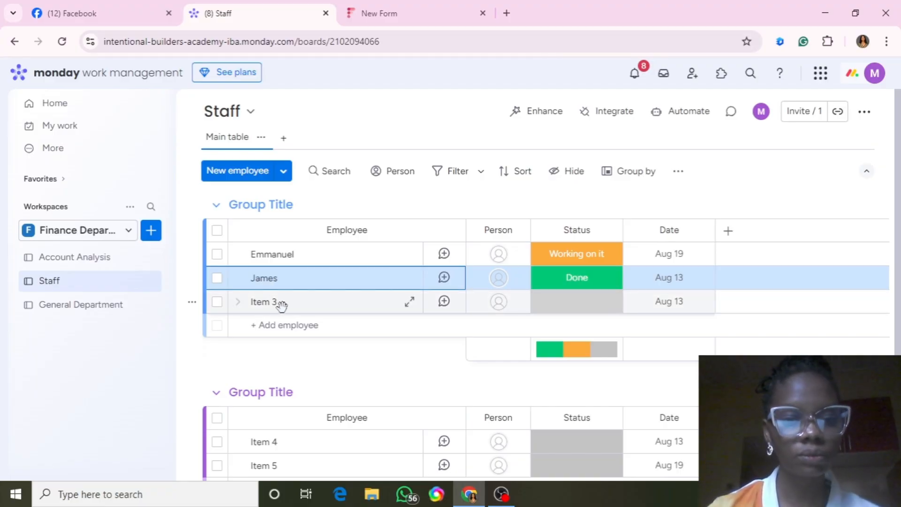
Rename Item 3 to the third employee's name, correcting the typo.
left_click(282, 302)
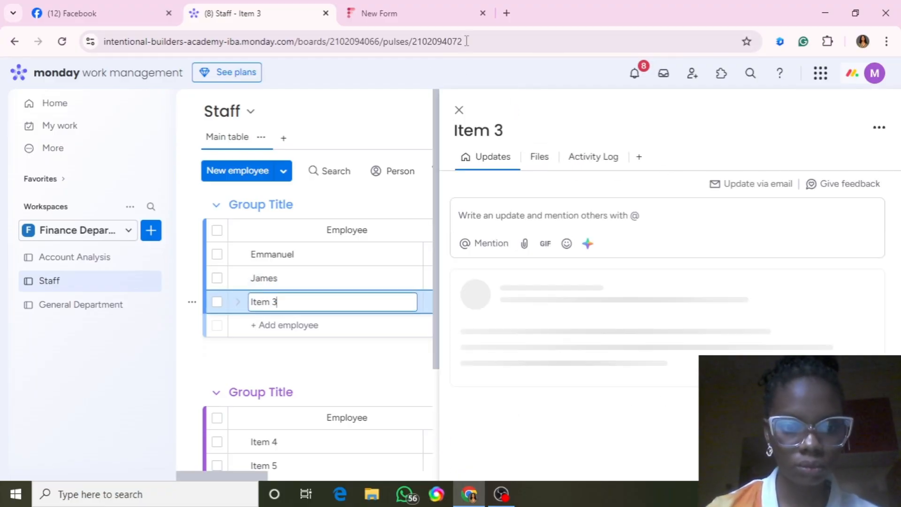
left_click(459, 110)
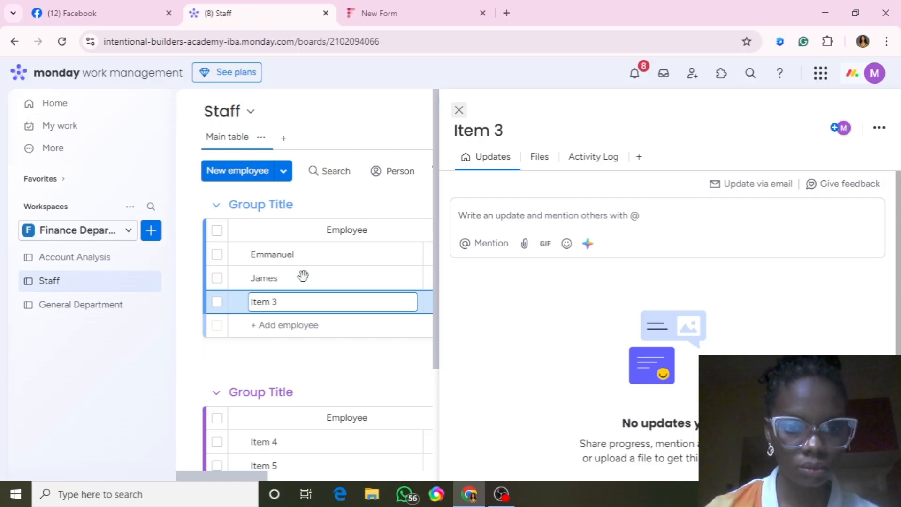
key("BackSpace")
key("BackSpace")
key("BackSpace")
key("BackSpace")
key("BackSpace")
key("BackSpace")
type("KJelvin")
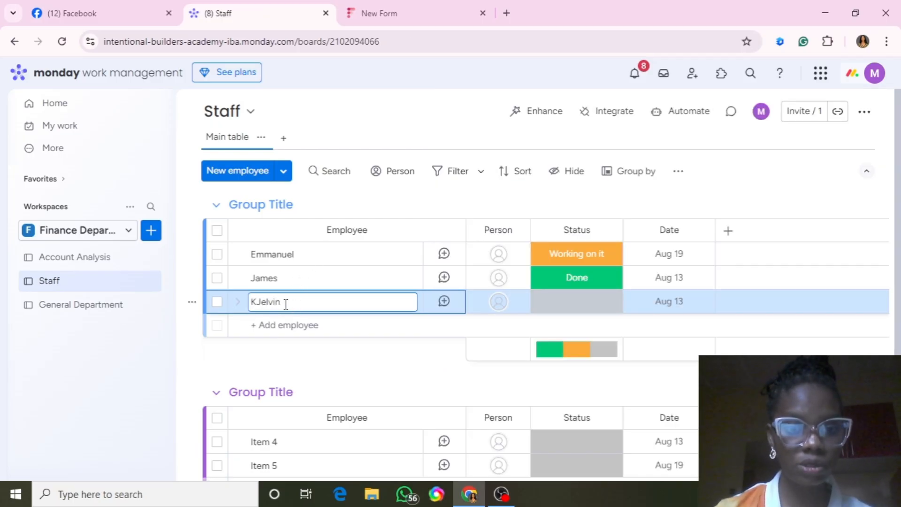
left_click(261, 302)
key("BackSpace")
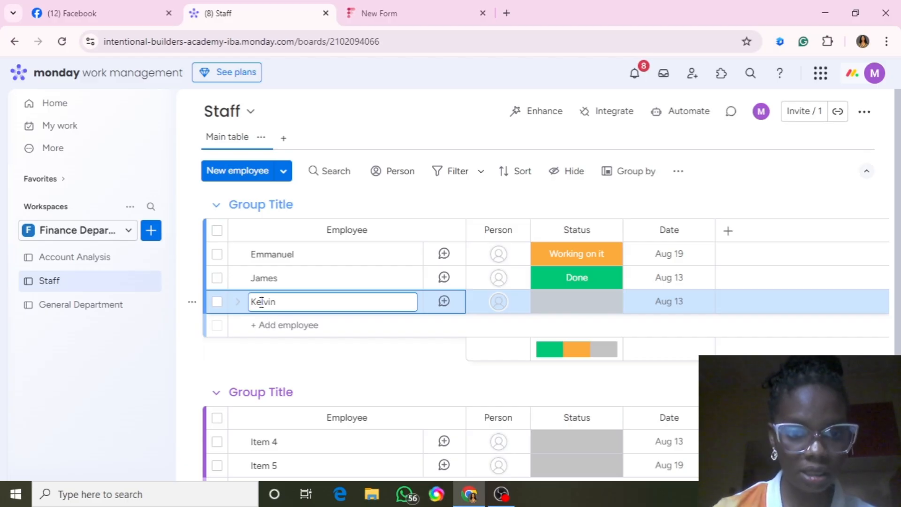
type("l")
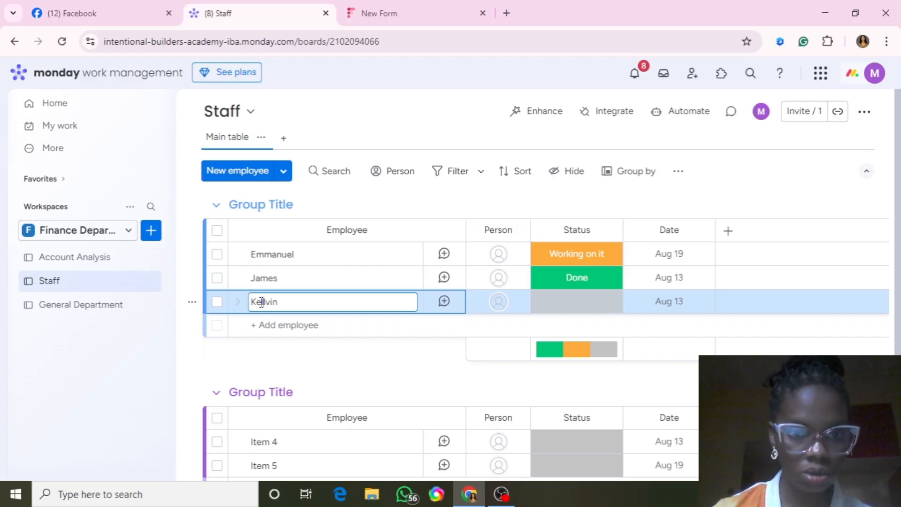
key("BackSpace")
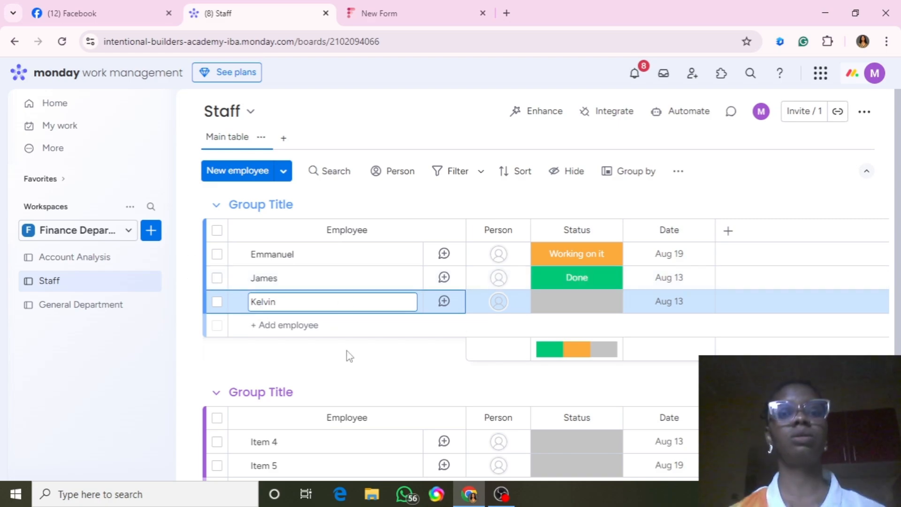
Rename the Staff board's Status column to Roles.
left_click(240, 352)
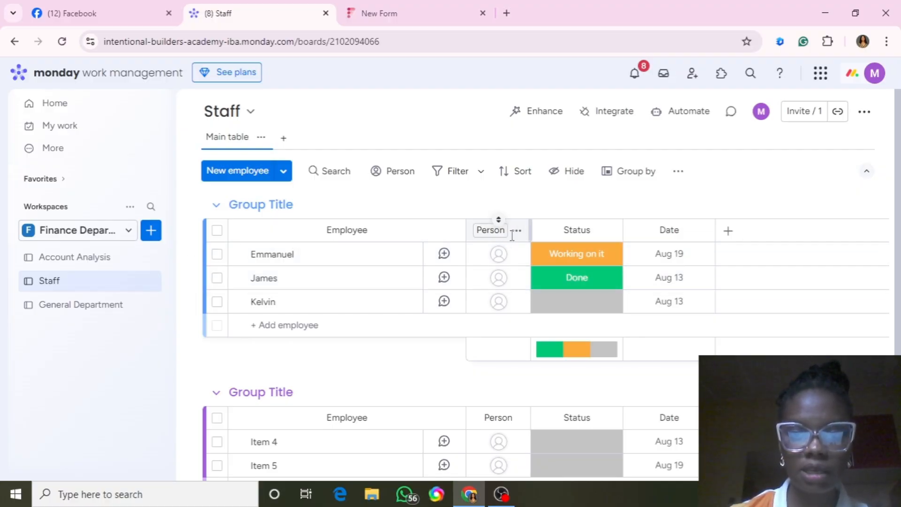
left_click(592, 233)
key("BackSpace")
key("BackSpace")
key("BackSpace")
key("BackSpace")
key("BackSpace")
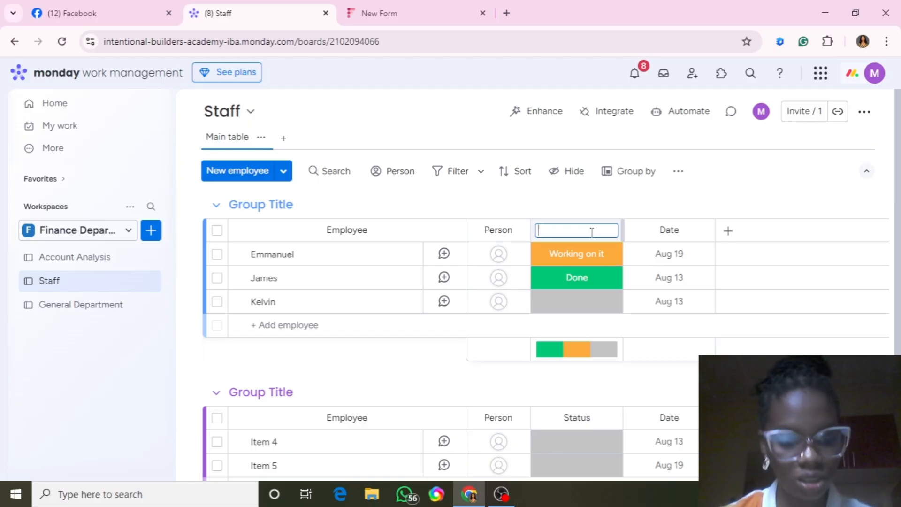
type("Roles")
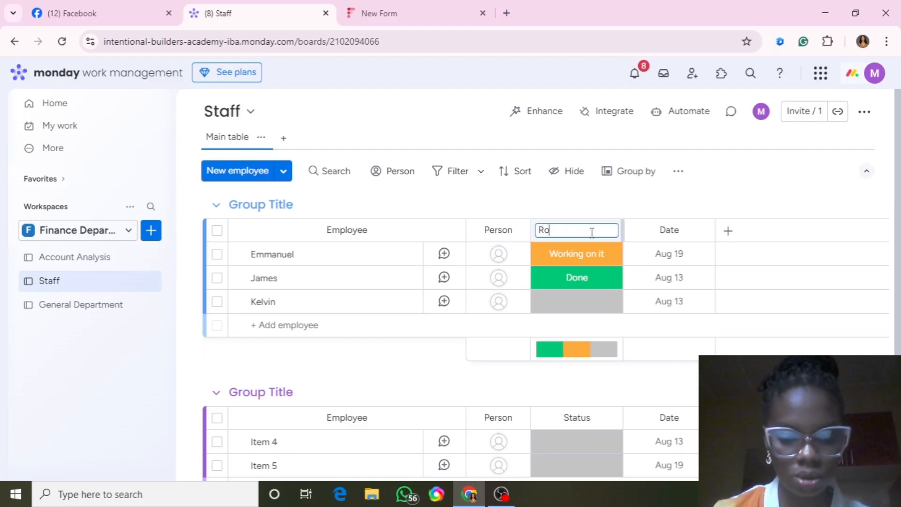
left_click(584, 306)
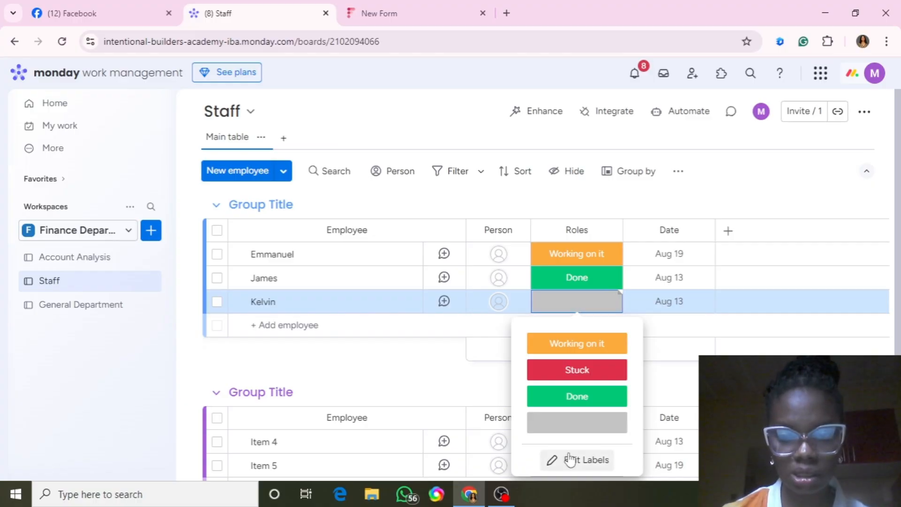
Change the Roles labels to Account Officer, MD and Social Media Officer.
left_click(571, 463)
key("BackSpace")
key("BackSpace")
key("BackSpace")
key("BackSpace")
key("BackSpace")
key("BackSpace")
key("BackSpace")
key("BackSpace")
key("BackSpace")
key("BackSpace")
key("BackSpace")
key("BackSpace")
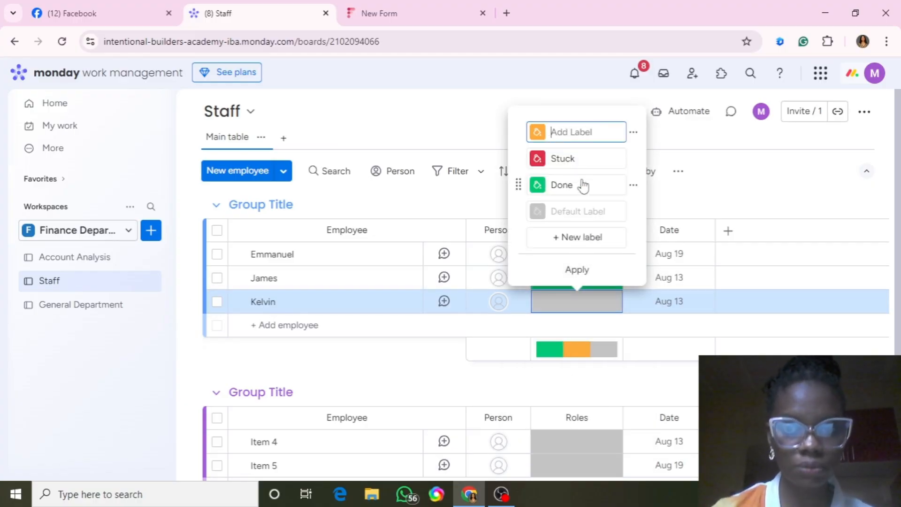
type("Acco")
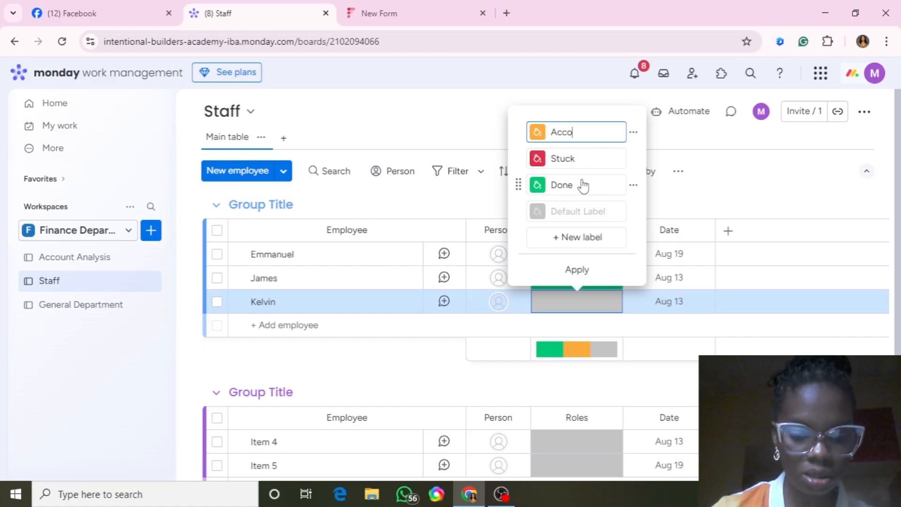
type("unt O")
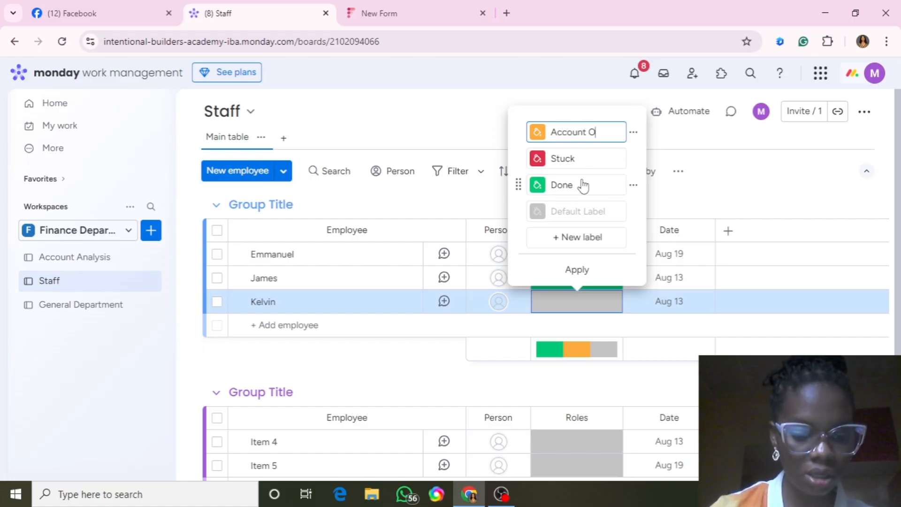
type("fficer")
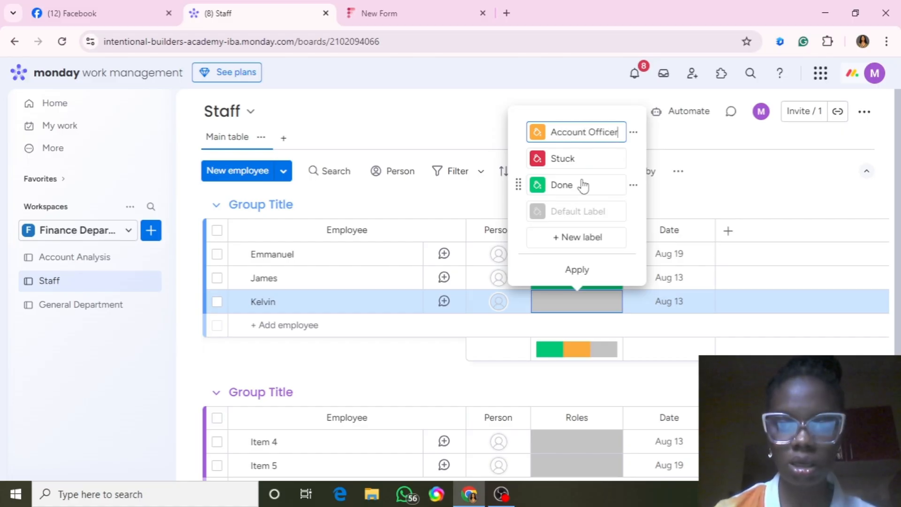
left_click(590, 160)
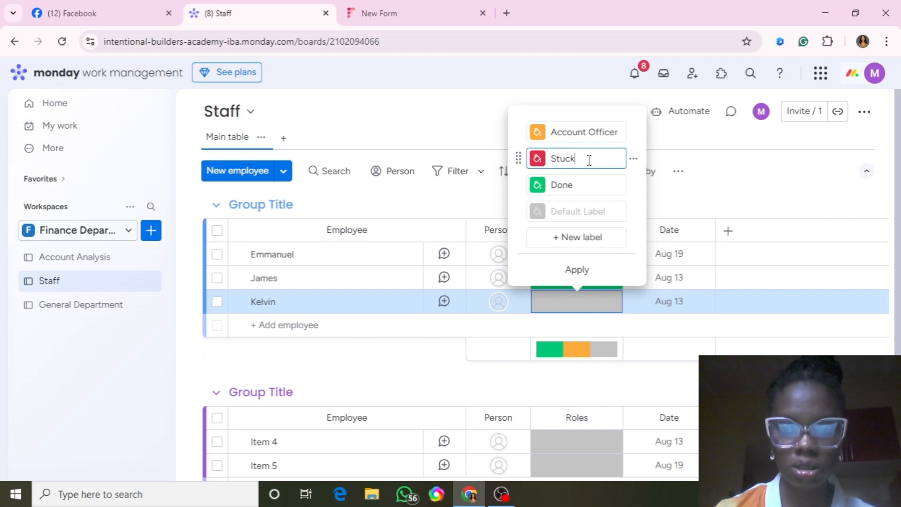
key("BackSpace")
key("BackSpace")
key("BackSpace")
key("BackSpace")
key("BackSpace")
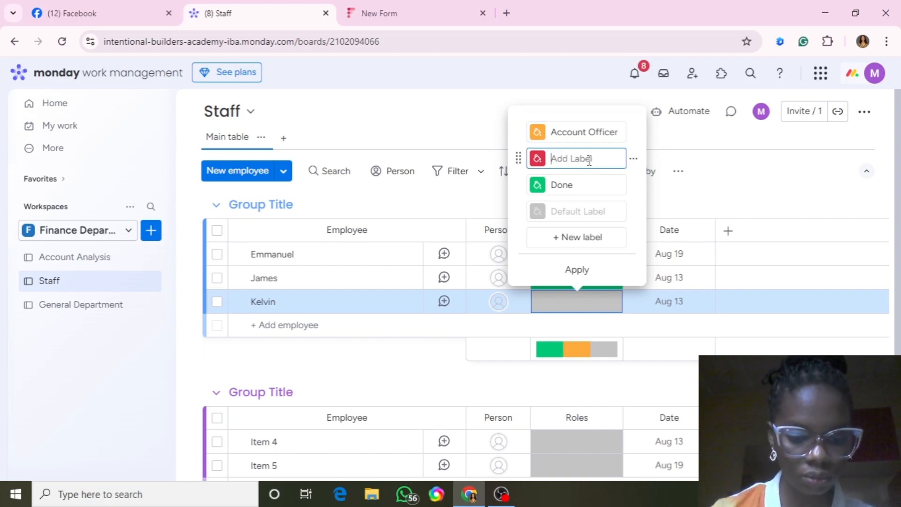
type("MD")
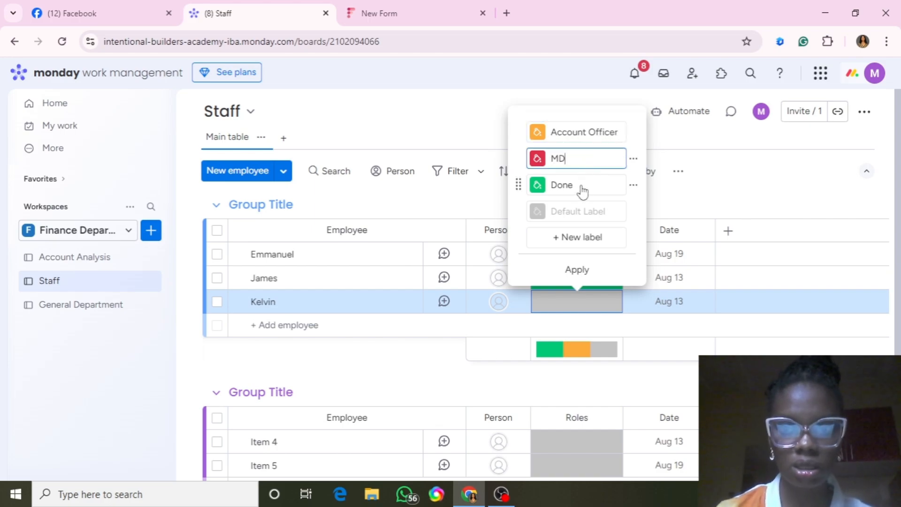
left_click(582, 188)
key("BackSpace")
key("BackSpace")
key("BackSpace")
key("BackSpace")
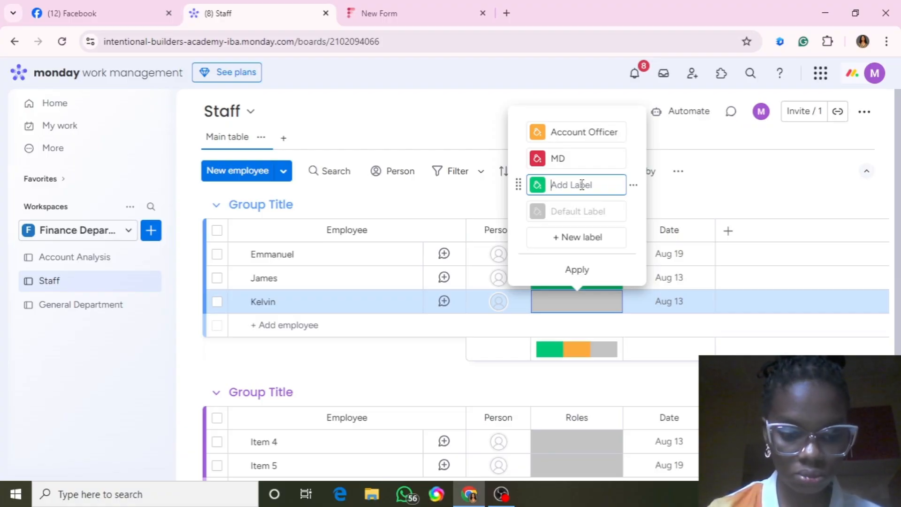
type("sOCIAL")
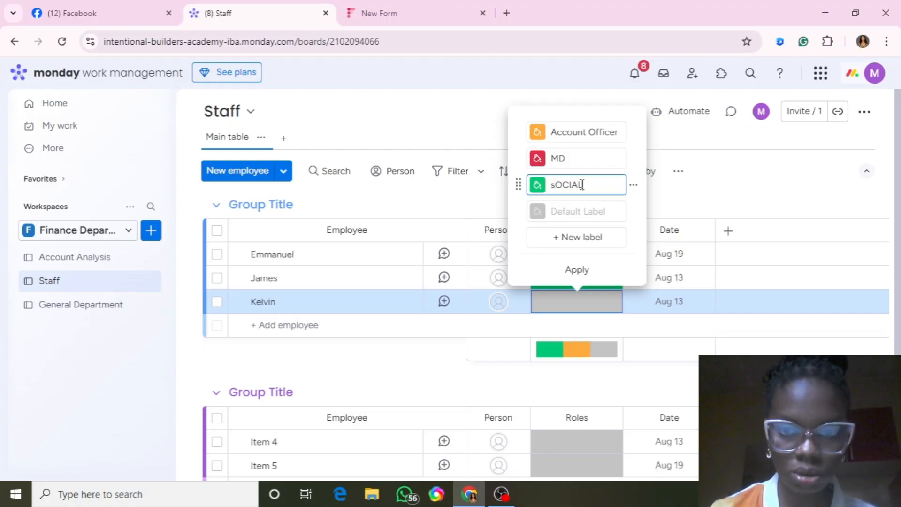
key("BackSpace")
key("BackSpace")
key("BackSpace")
key("BackSpace")
key("BackSpace")
key("BackSpace")
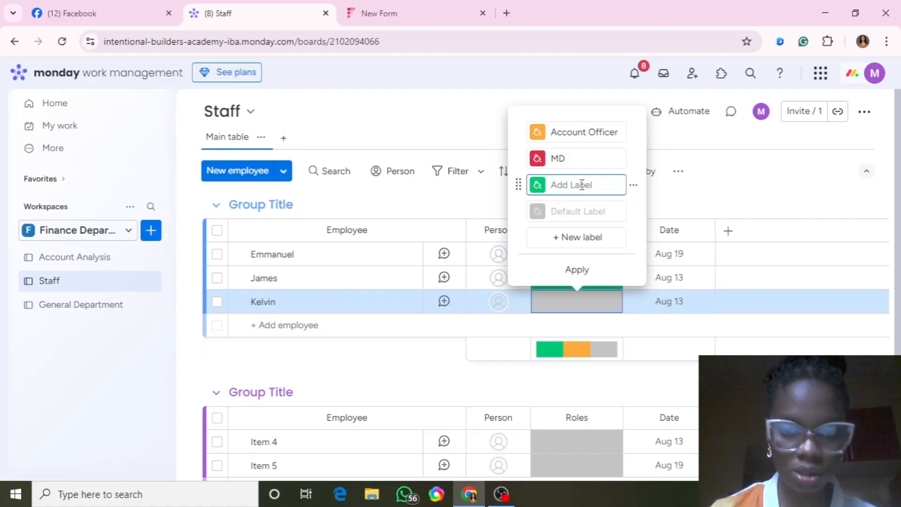
type("Social M")
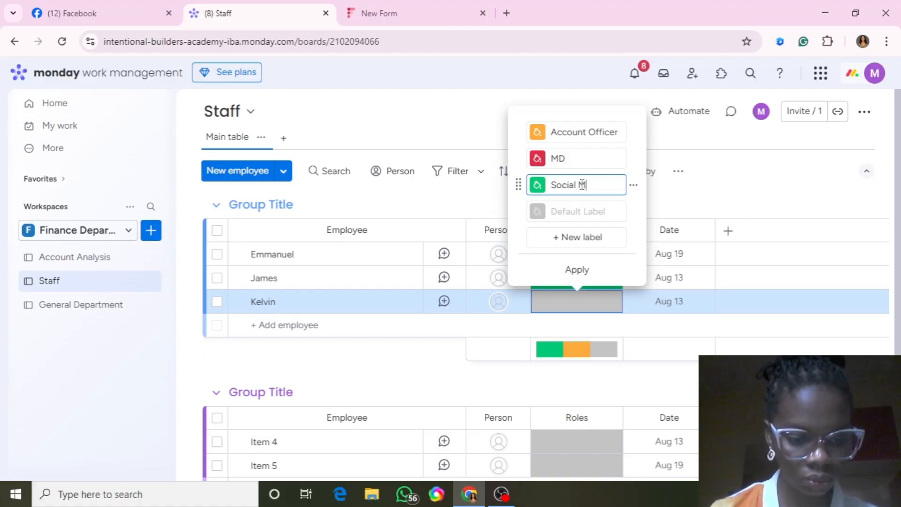
type("edia")
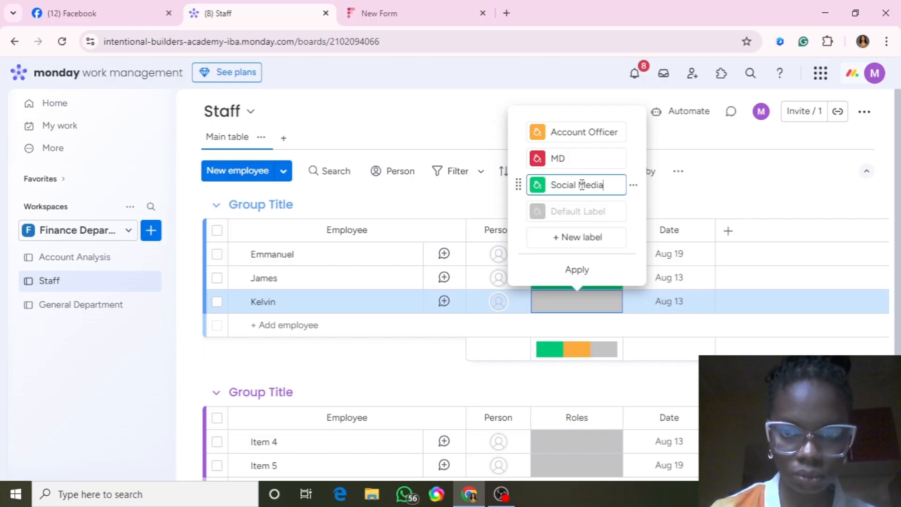
type(" Offier")
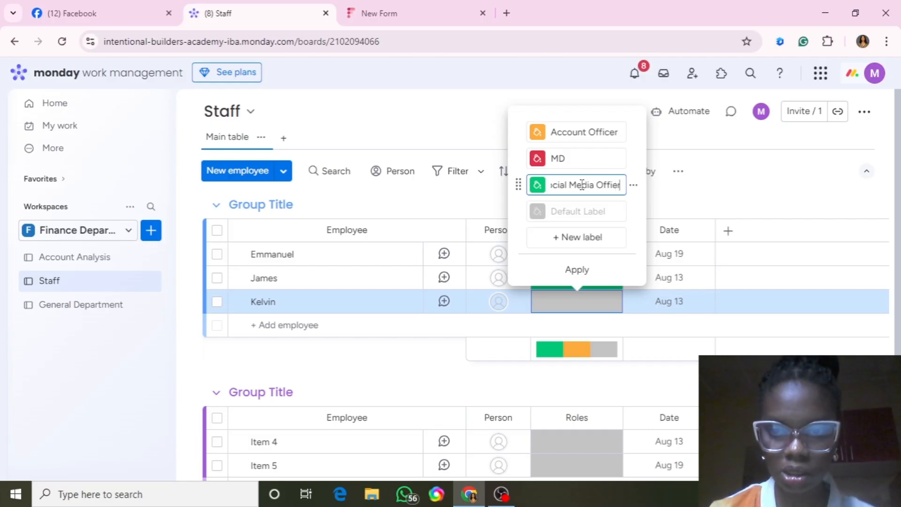
key("BackSpace")
key("BackSpace")
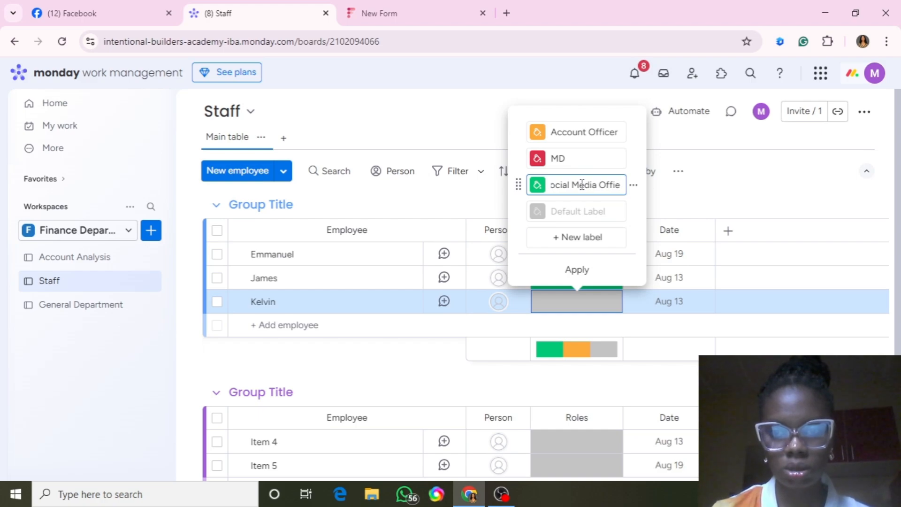
type("cer")
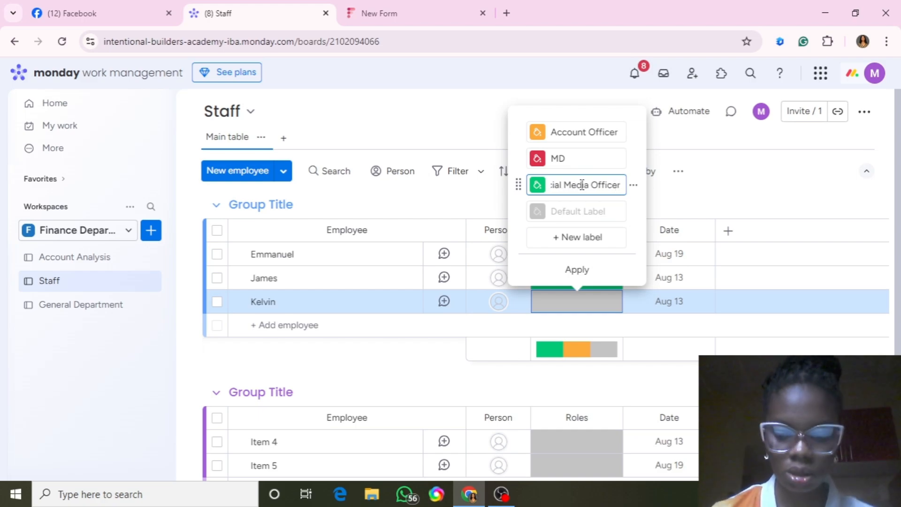
key("Return")
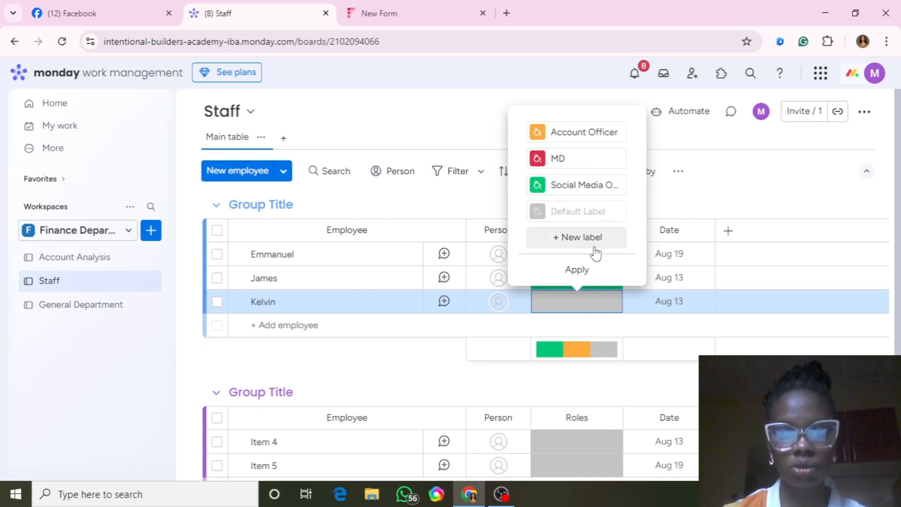
Apply the new Roles labels and set the third employee's role to MD.
left_click(578, 275)
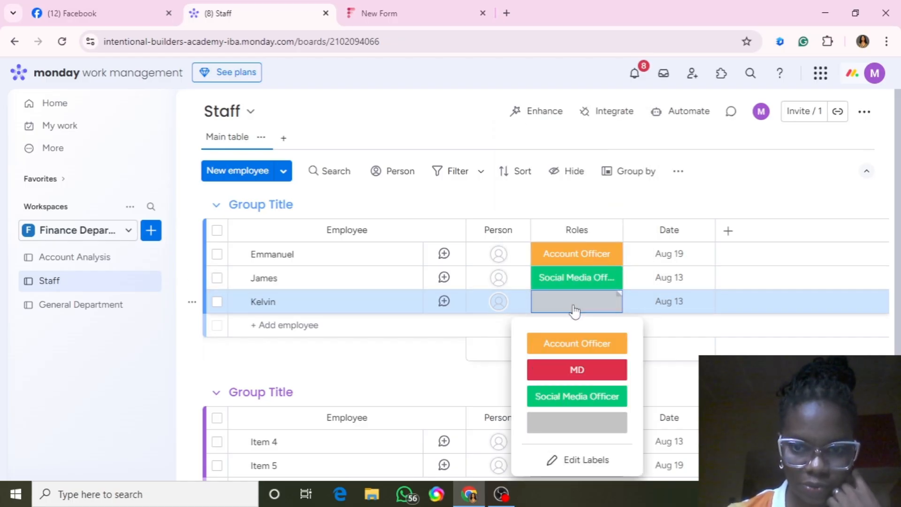
left_click(575, 308)
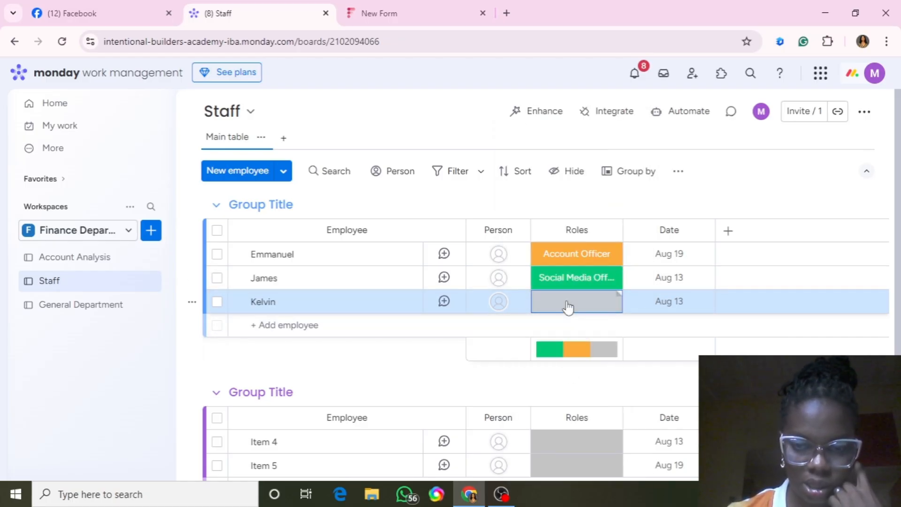
left_click(568, 307)
left_click(578, 368)
Delete the Staff board's Date column and return to the Account Analysis board.
mouse_move(704, 242)
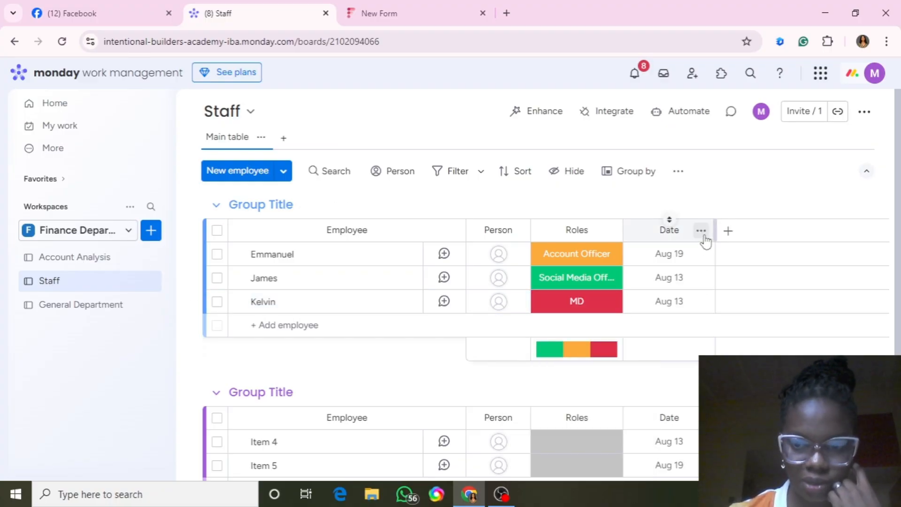
left_click(701, 230)
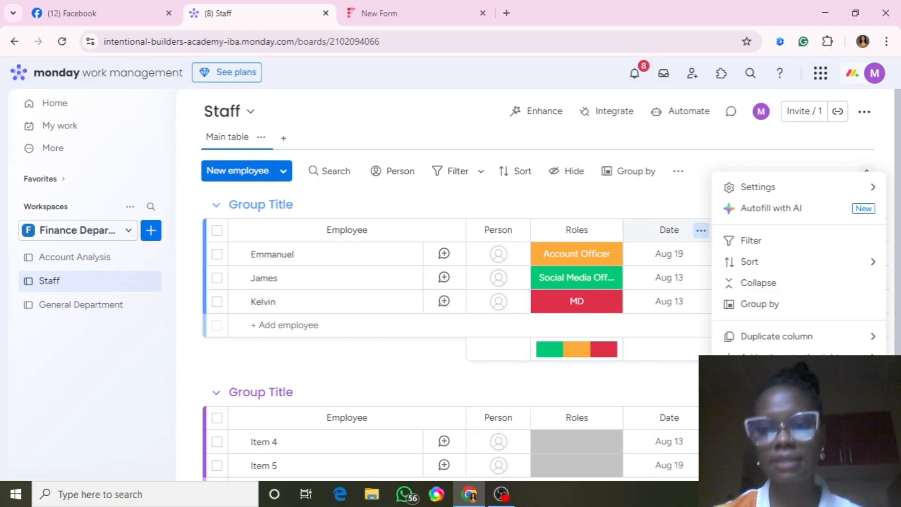
left_click(756, 433)
left_click(602, 159)
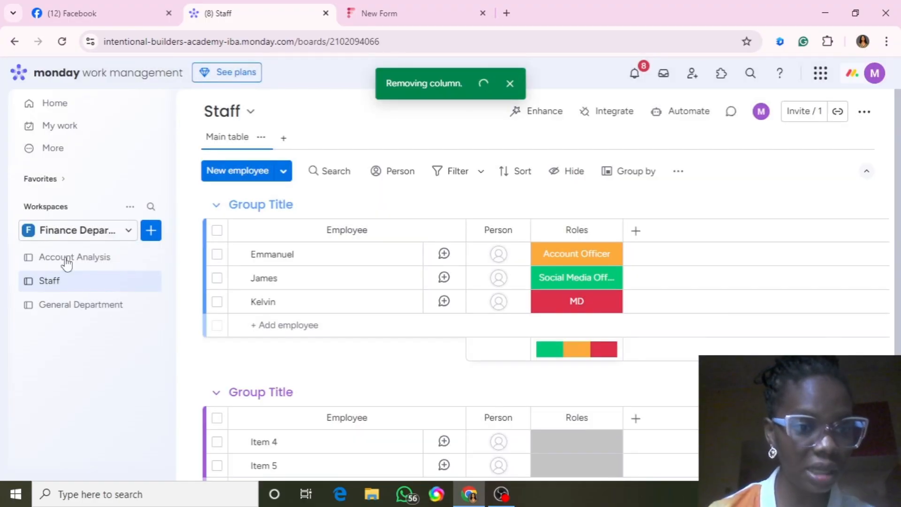
left_click(77, 262)
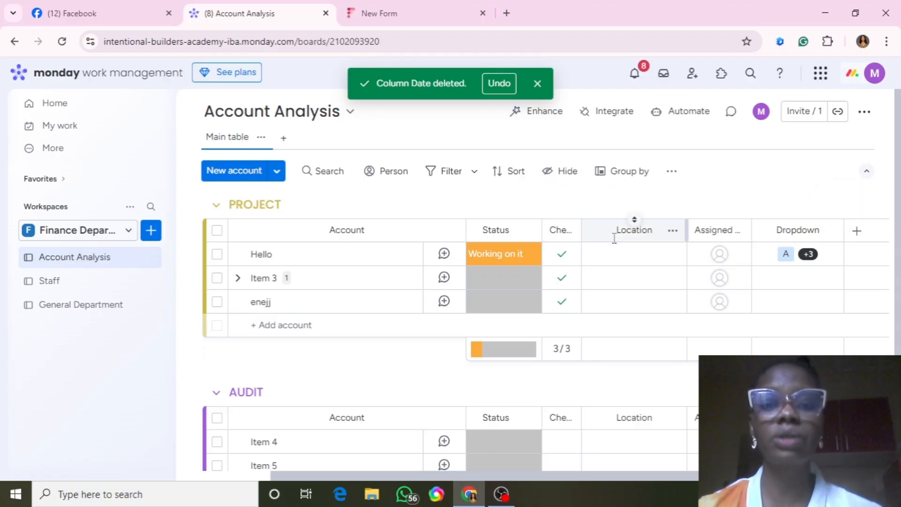
Add a Connect boards column linking Account Analysis two-way to Staff, skipping the mirror column.
left_click(857, 231)
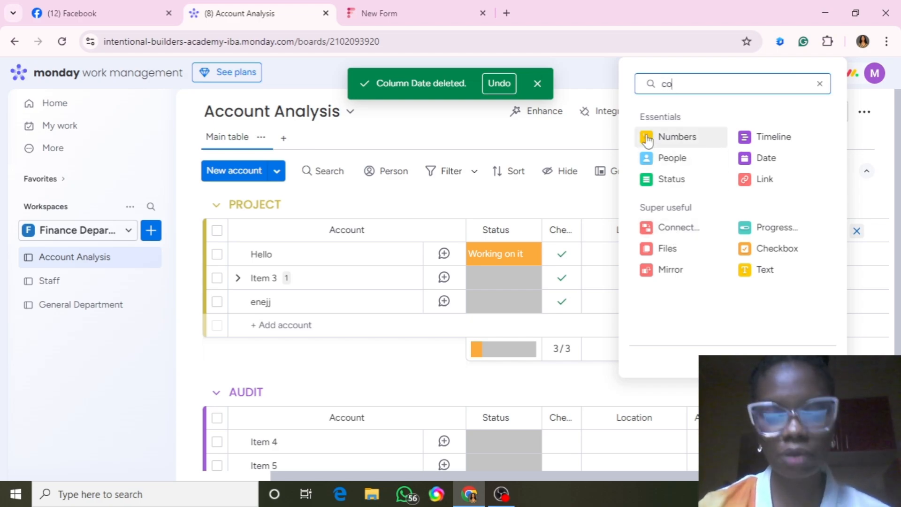
type("nn")
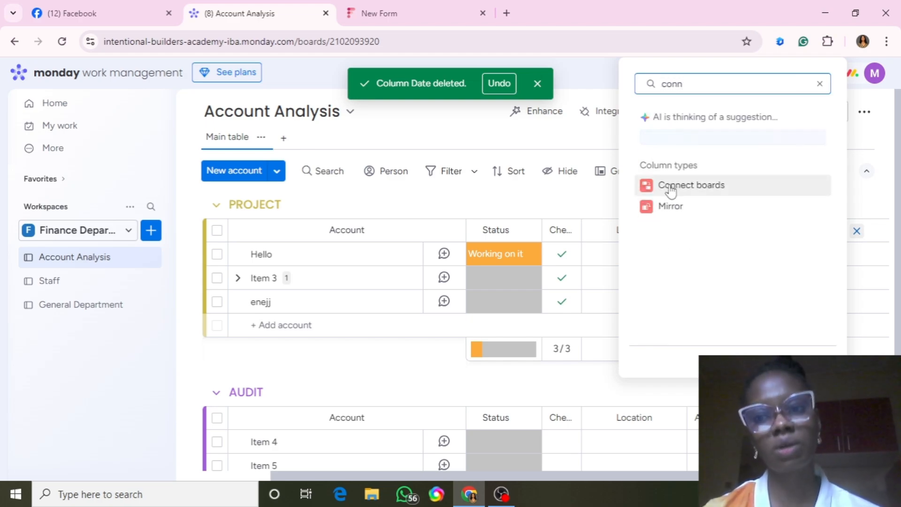
left_click(671, 188)
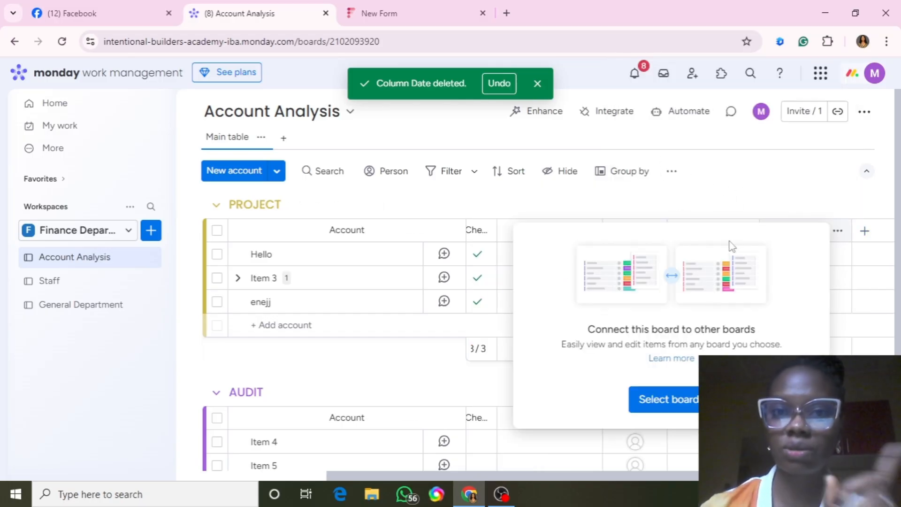
left_click(660, 402)
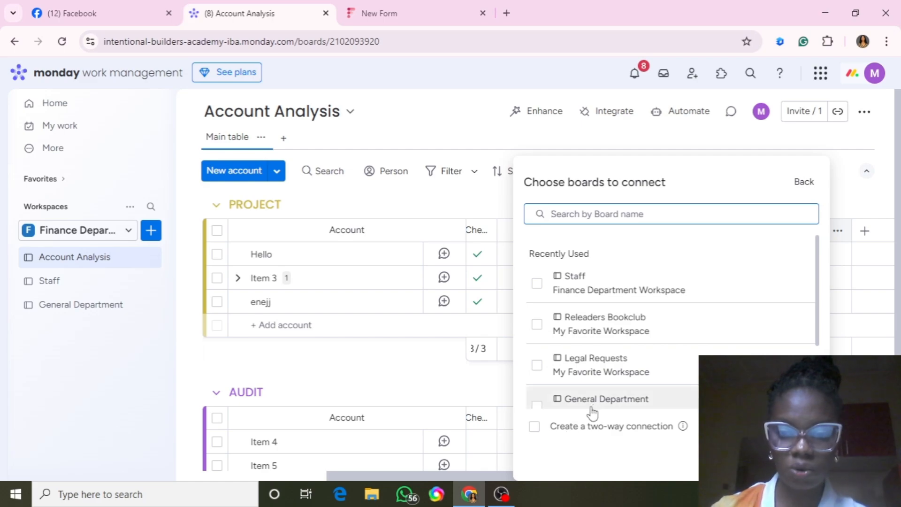
left_click(537, 284)
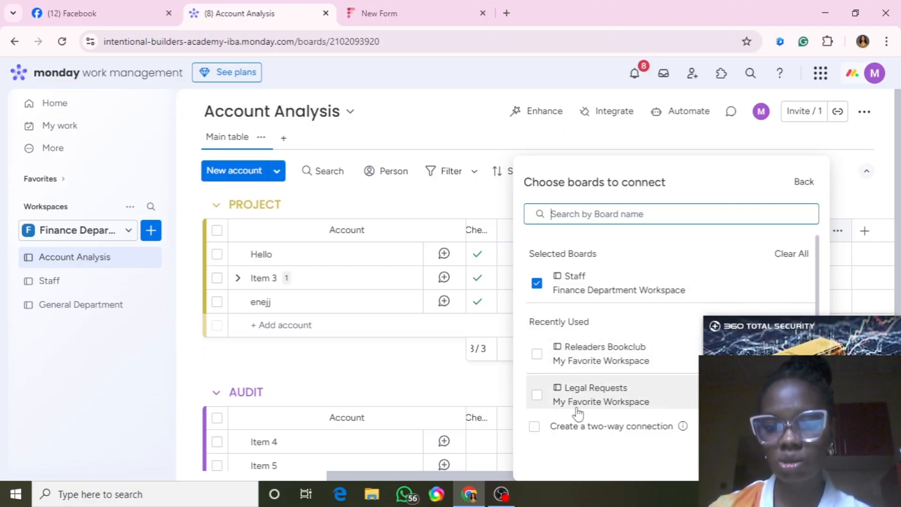
left_click(535, 430)
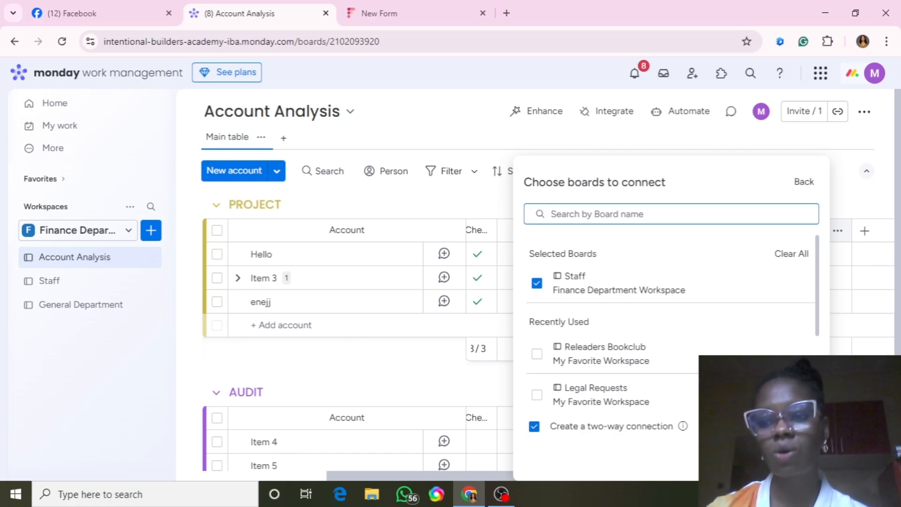
left_click(791, 460)
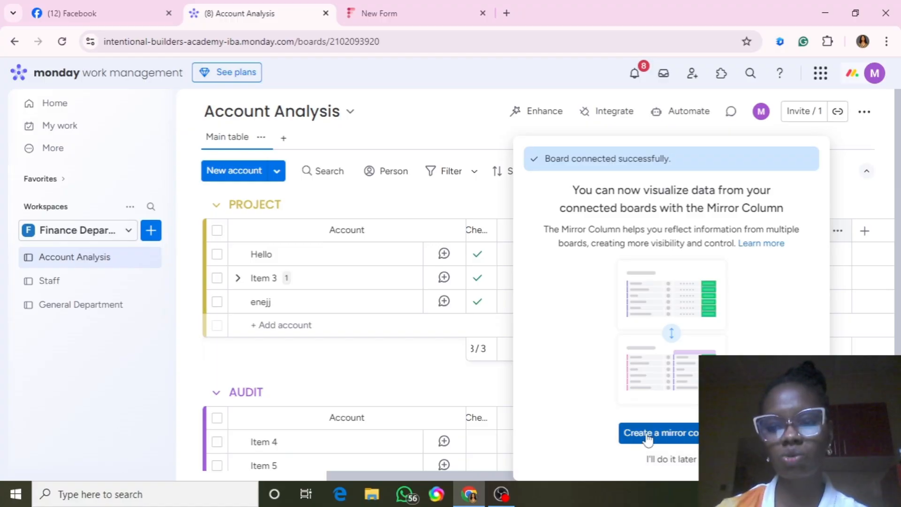
left_click(670, 460)
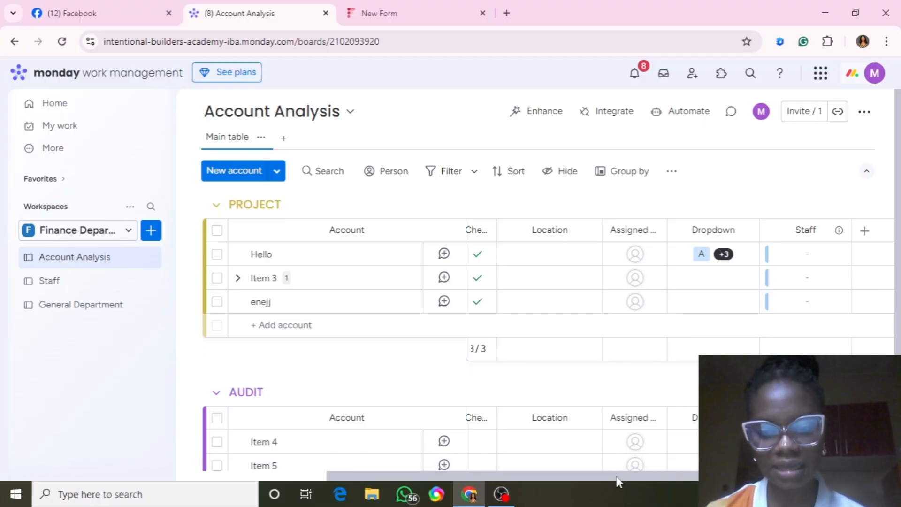
Retitle the Staff board's 'link to Account Analysis' column to 'Account Analysis', then go back to Account Analysis.
left_click_drag(618, 482, 671, 480)
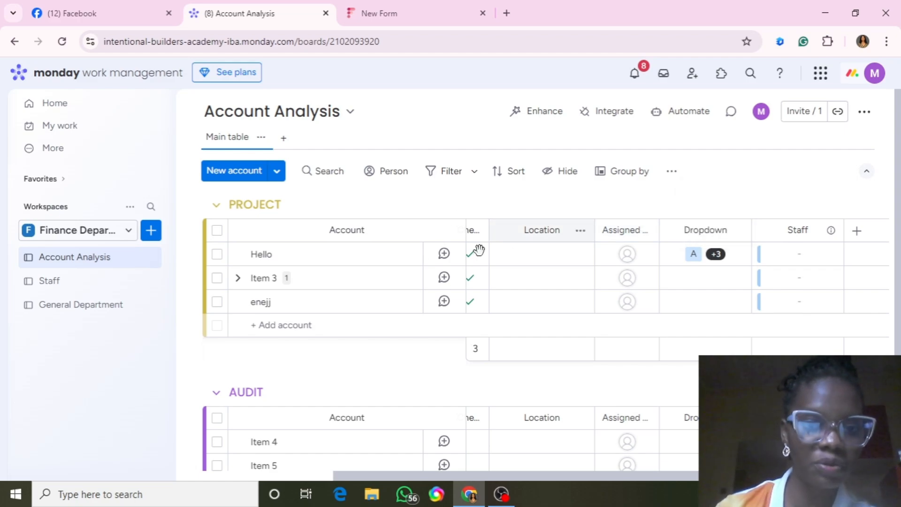
left_click(42, 283)
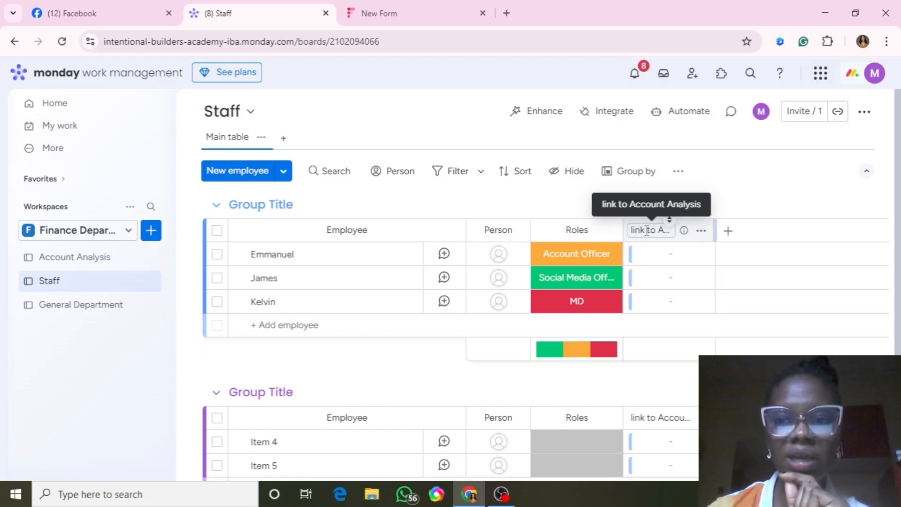
left_click(646, 230)
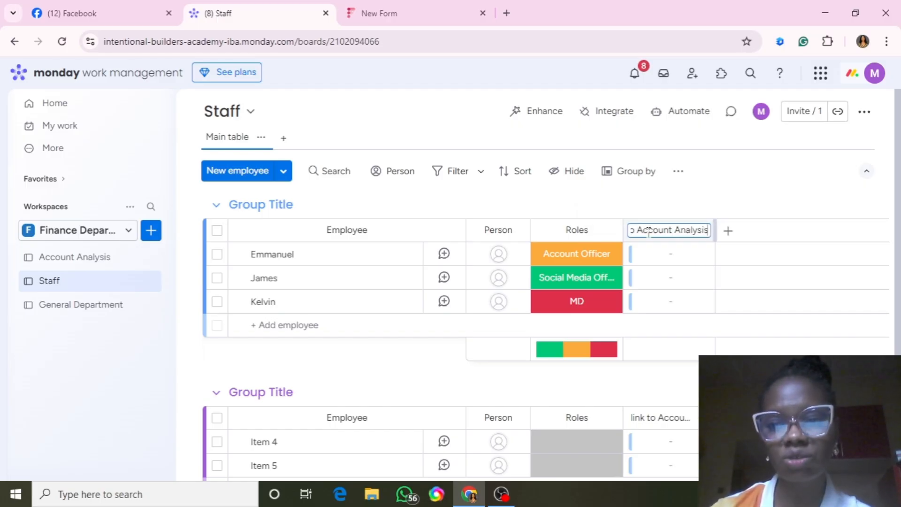
key("BackSpace")
key("BackSpace")
key("BackSpace")
key("BackSpace")
key("BackSpace")
key("BackSpace")
key("BackSpace")
key("BackSpace")
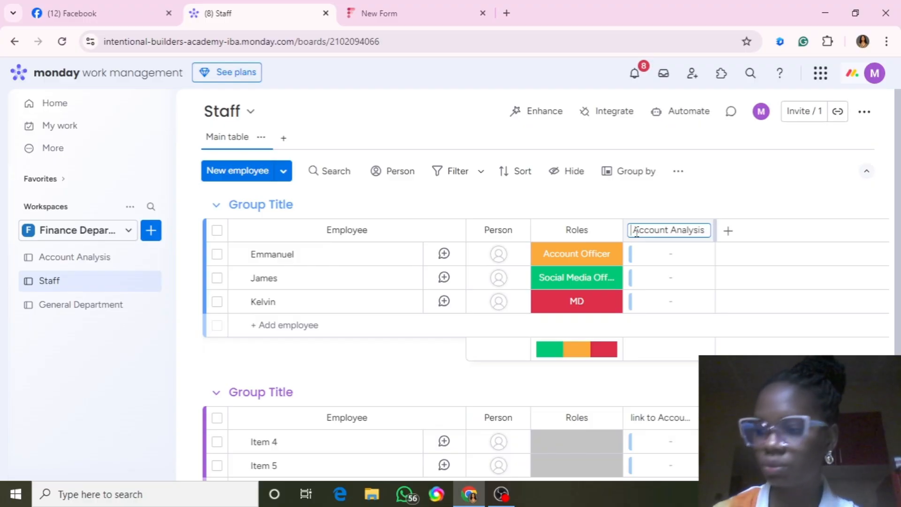
left_click(747, 199)
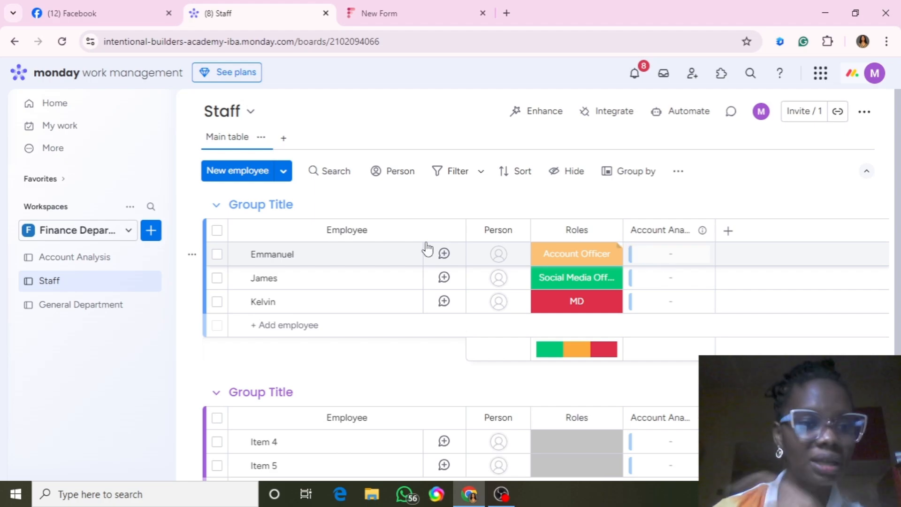
left_click(108, 258)
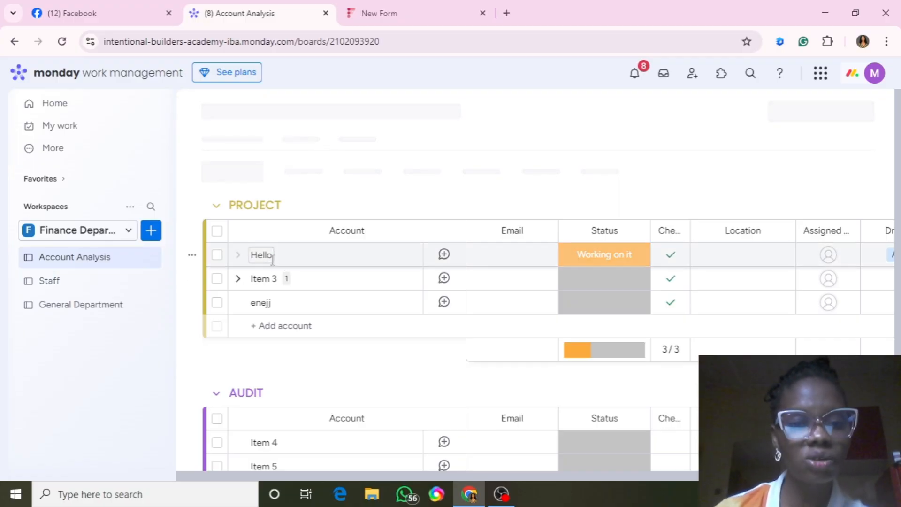
Rename the Hello account to Budget.
left_click(274, 256)
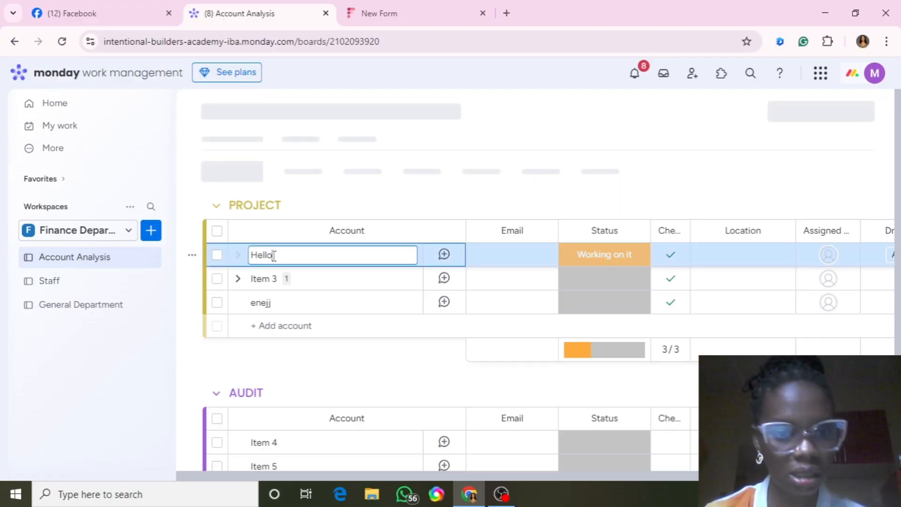
key("BackSpace")
key("BackSpace")
key("BackSpace")
key("BackSpace")
key("BackSpace")
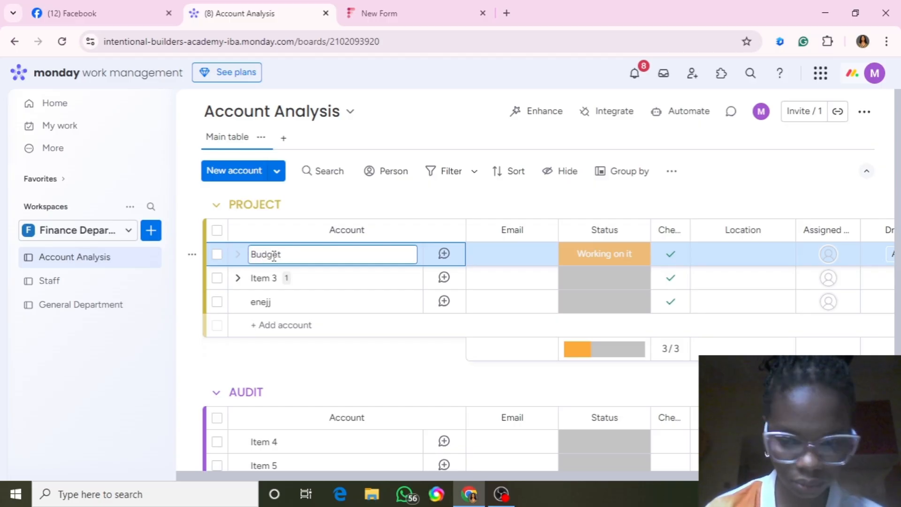
type("Budget")
key("Return")
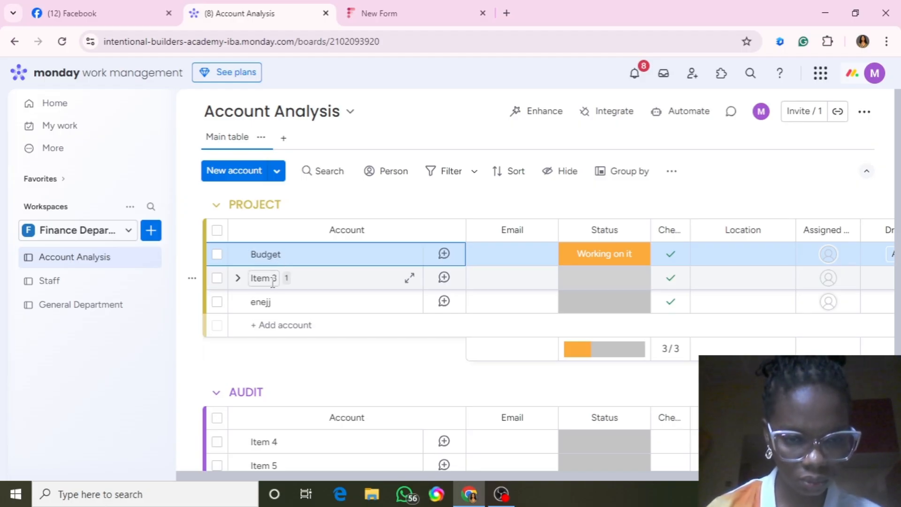
Rename Item 3 to Ads and enejj to Email Campeign.
left_click(273, 281)
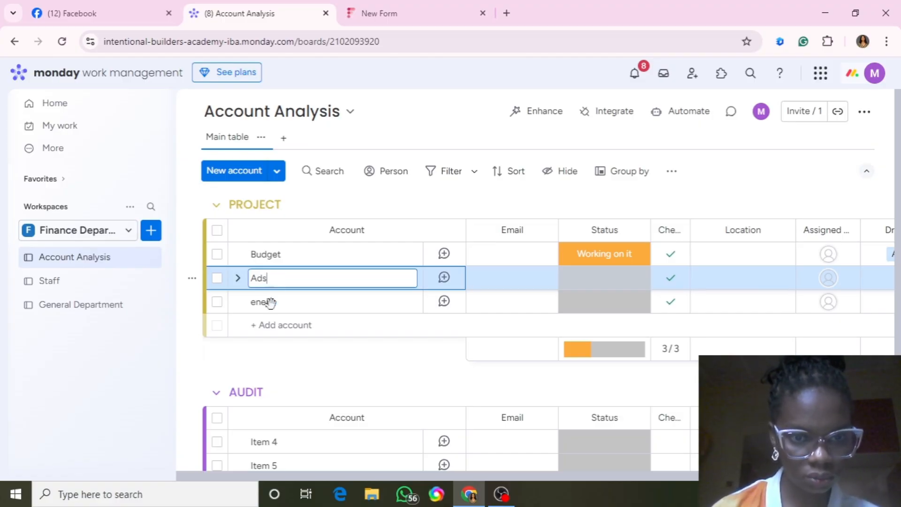
left_click(270, 303)
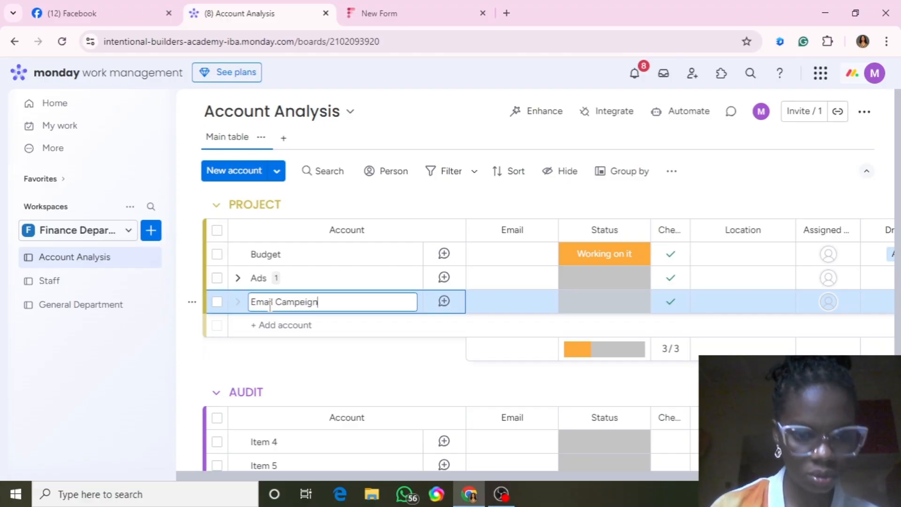
key("Return")
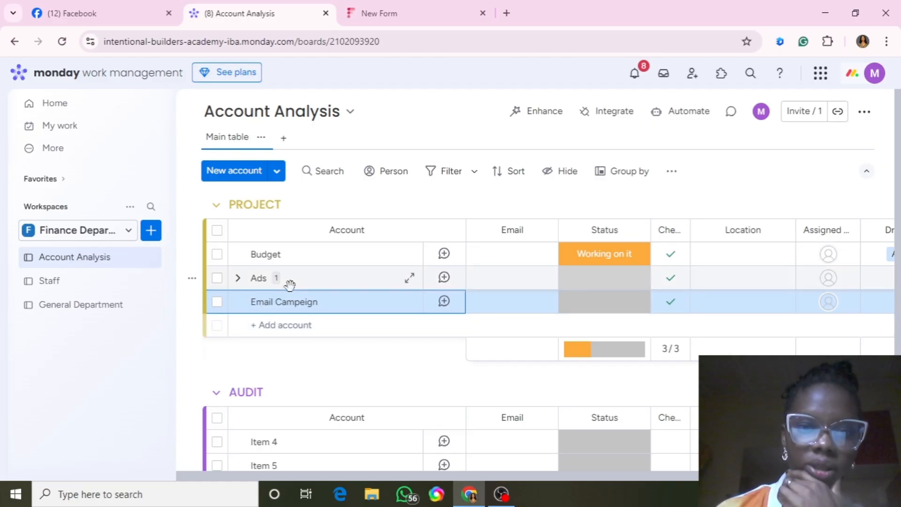
left_click(85, 262)
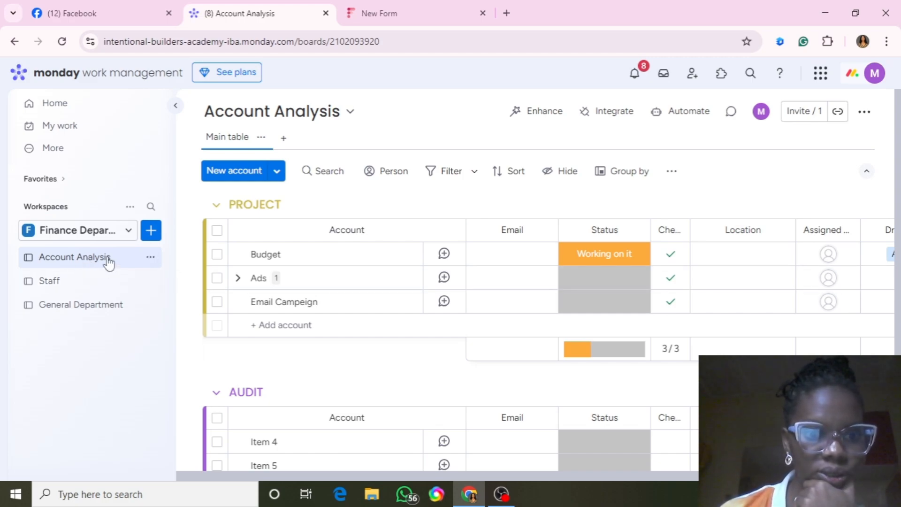
Link the Budget account to the first employee in its Staff cell, then view the Staff board.
left_click_drag(356, 475, 673, 475)
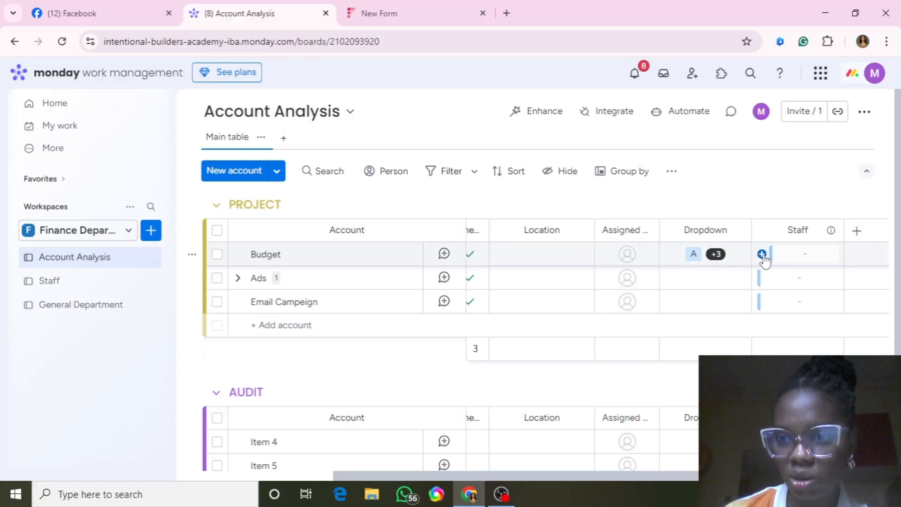
left_click(762, 255)
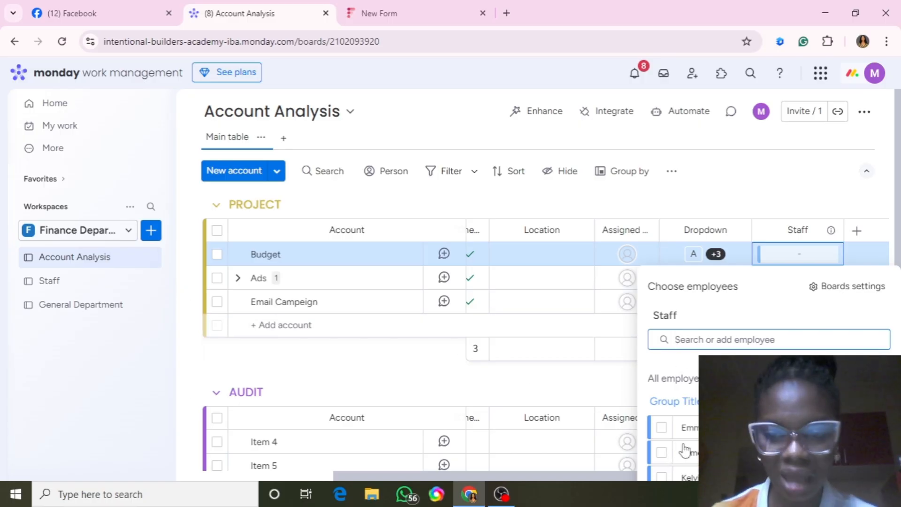
left_click(662, 428)
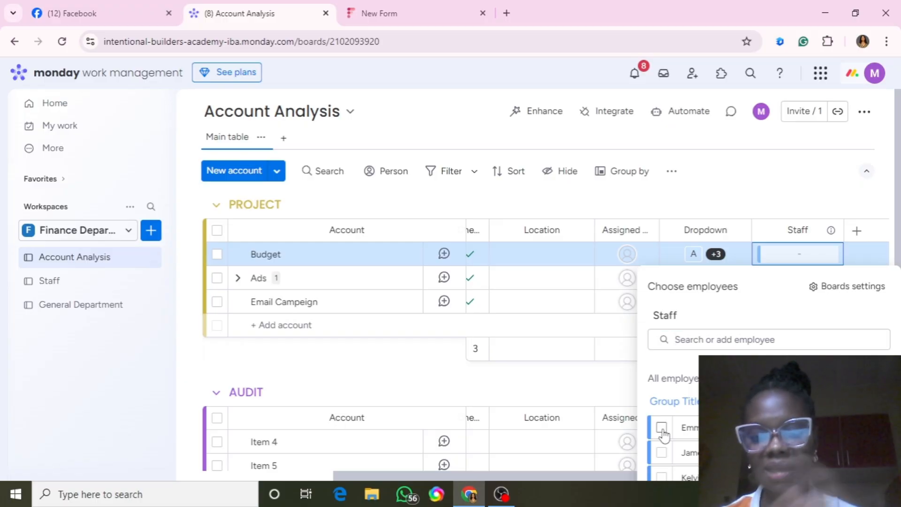
left_click(662, 428)
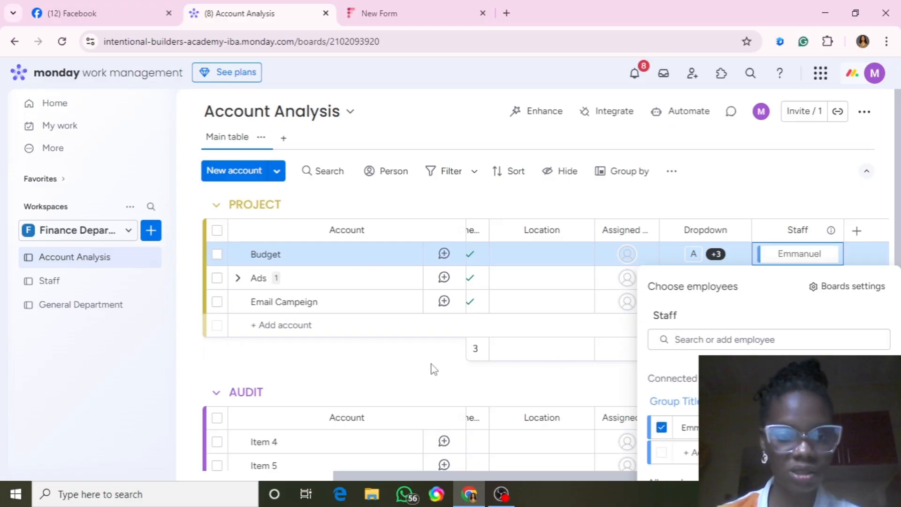
left_click(385, 362)
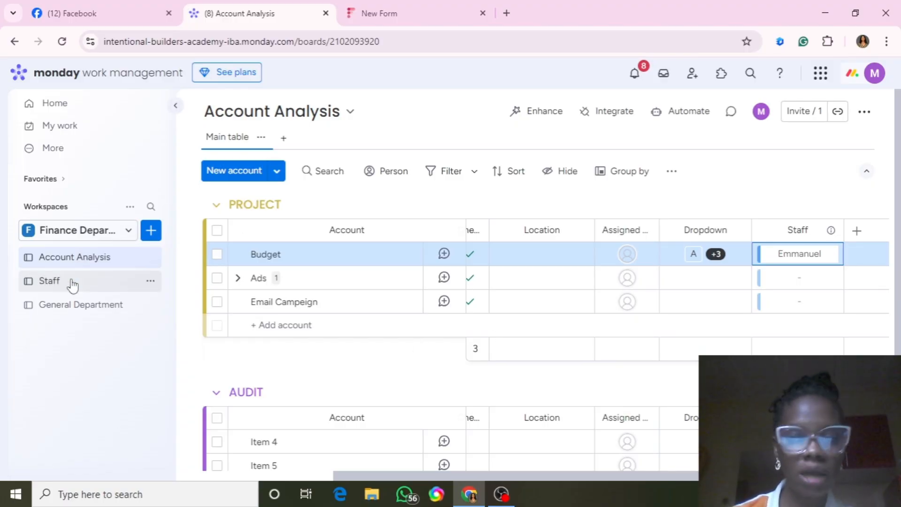
left_click(73, 285)
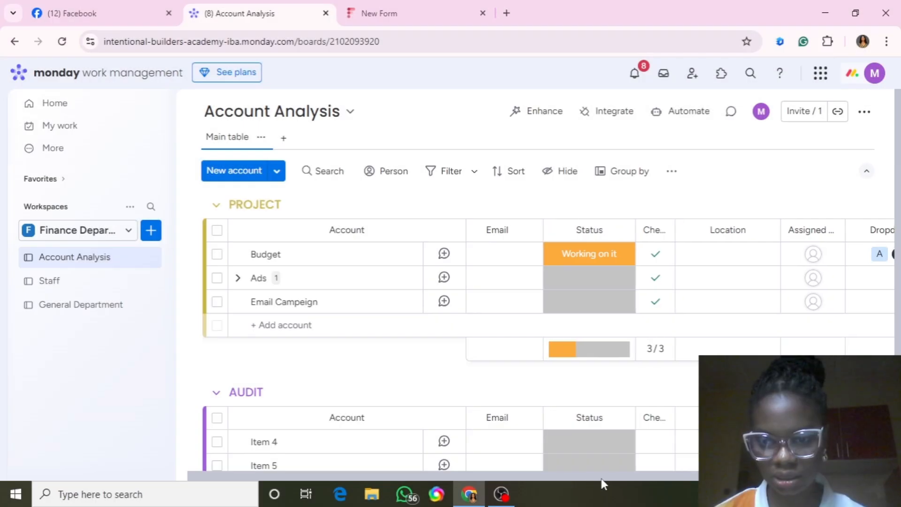
left_click_drag(601, 475, 747, 475)
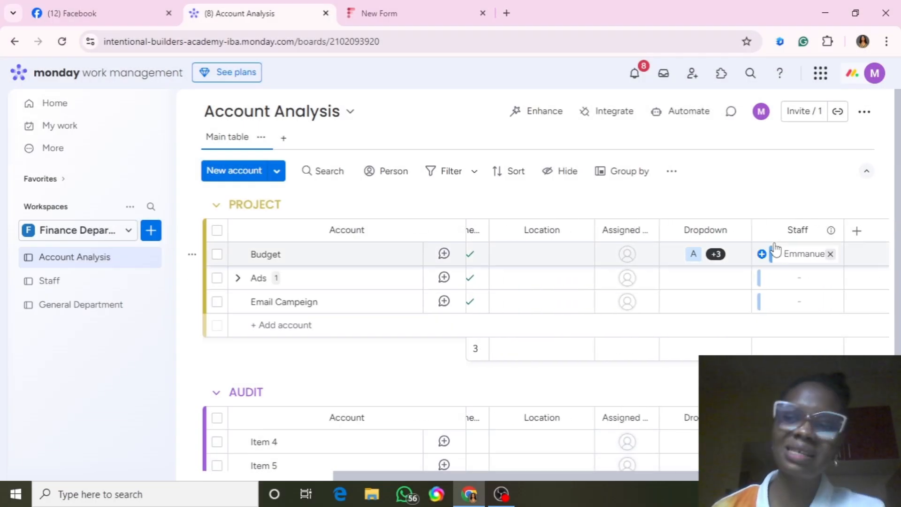
left_click(98, 288)
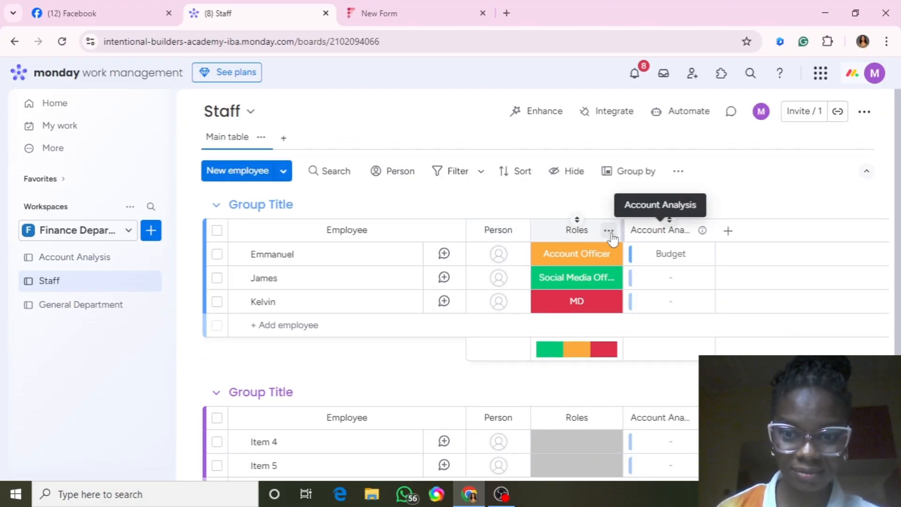
Add an Email column to the right of the Person column from the full column catalogue.
left_click(609, 230)
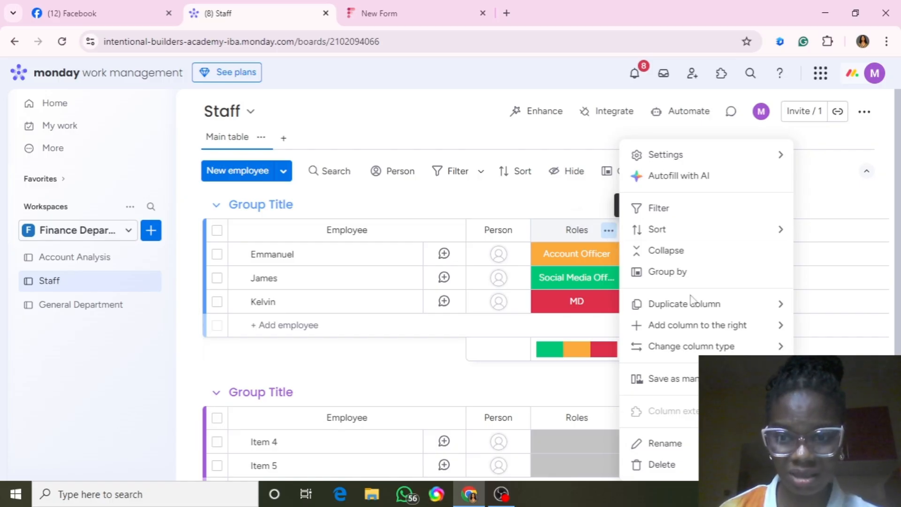
mouse_move(685, 350)
mouse_move(690, 324)
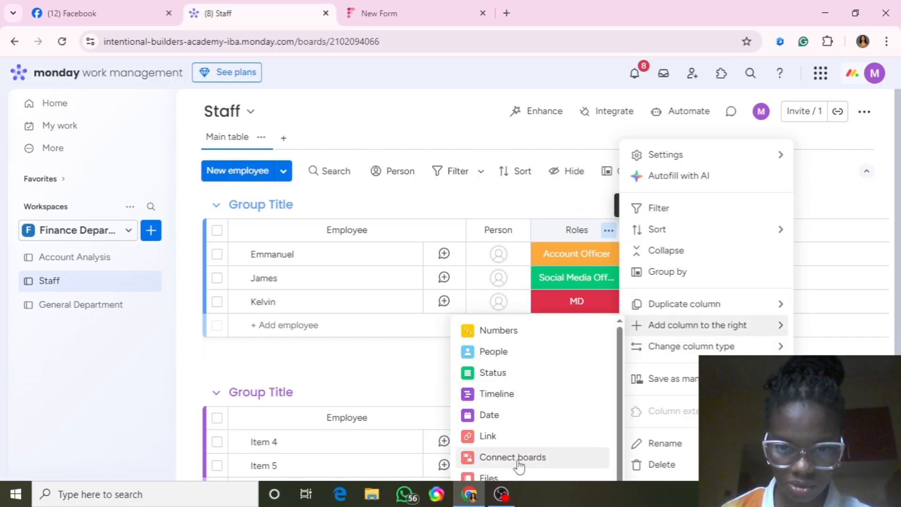
left_click(548, 204)
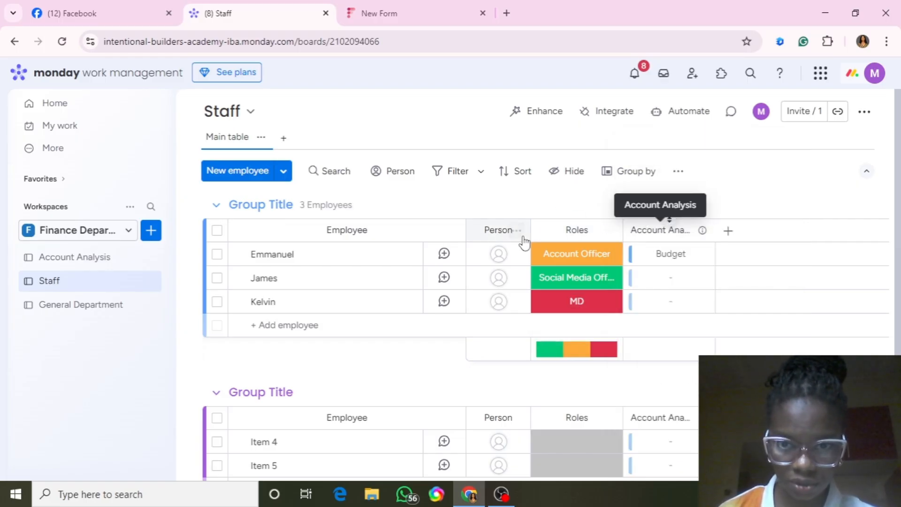
left_click(517, 231)
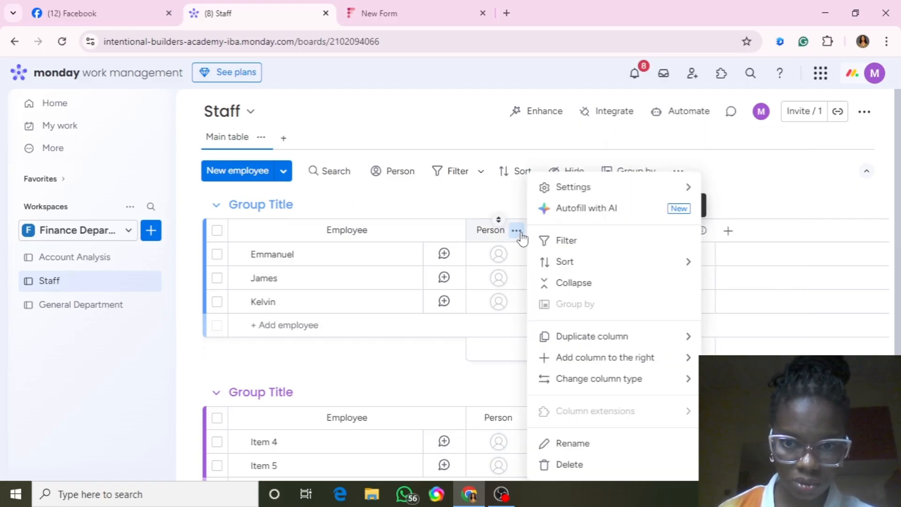
mouse_move(578, 378)
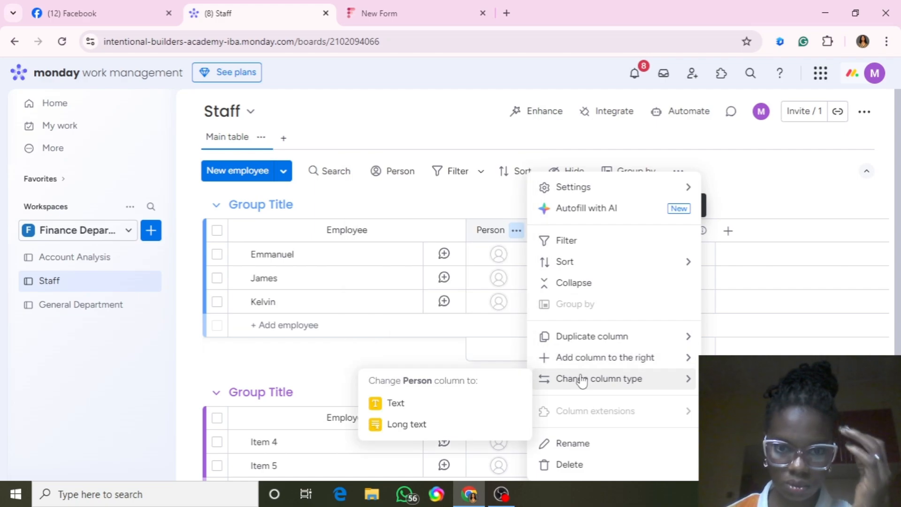
mouse_move(611, 361)
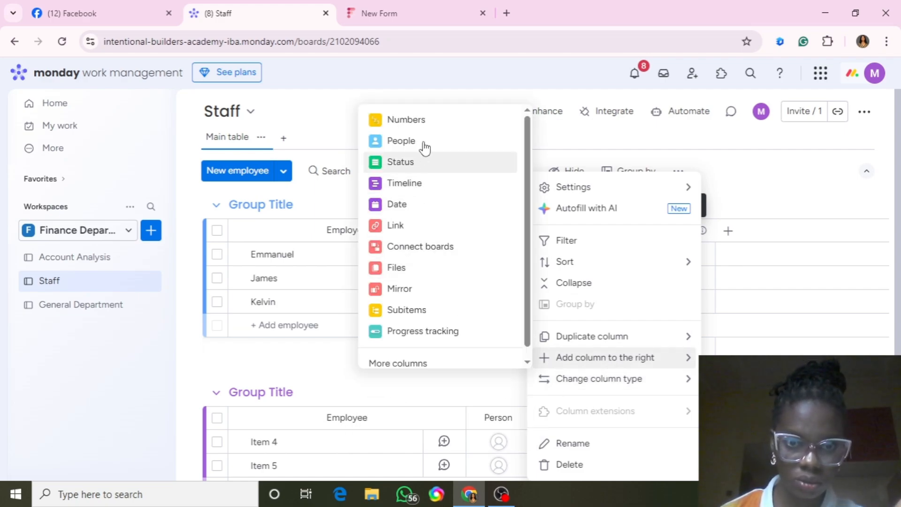
left_click(408, 365)
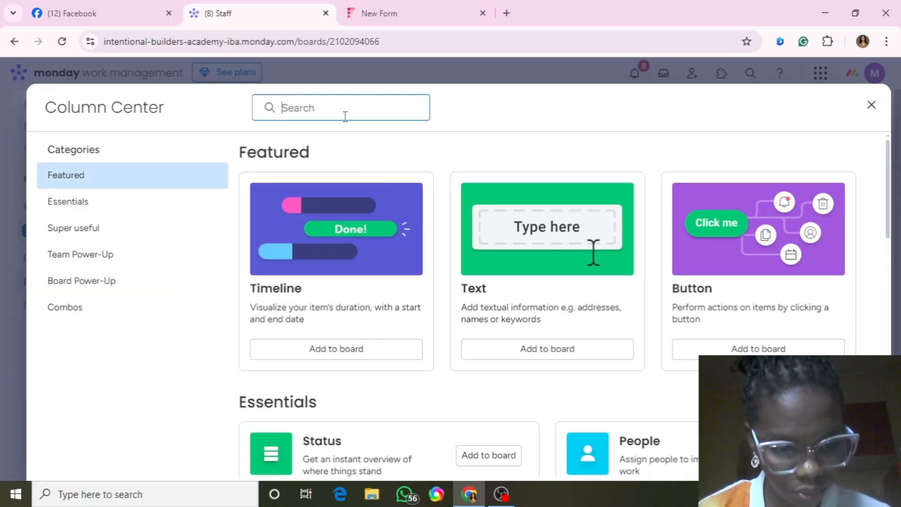
type("email")
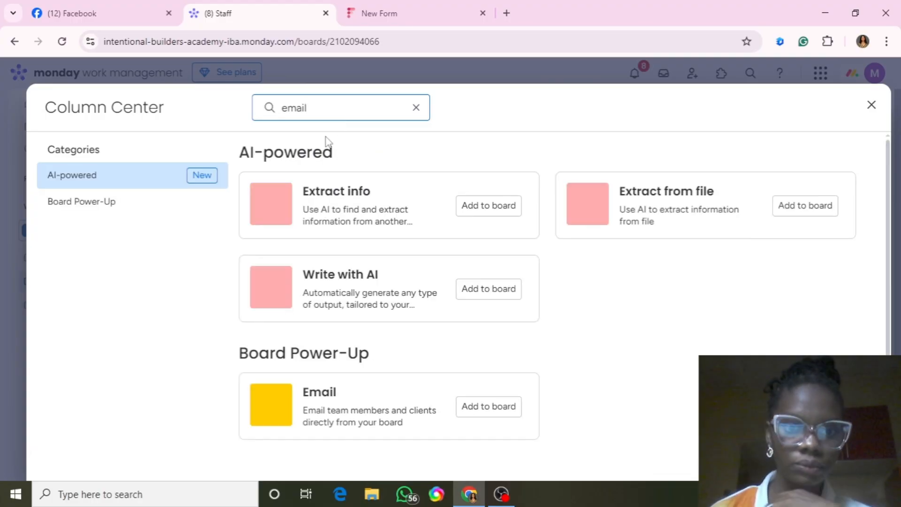
left_click(489, 408)
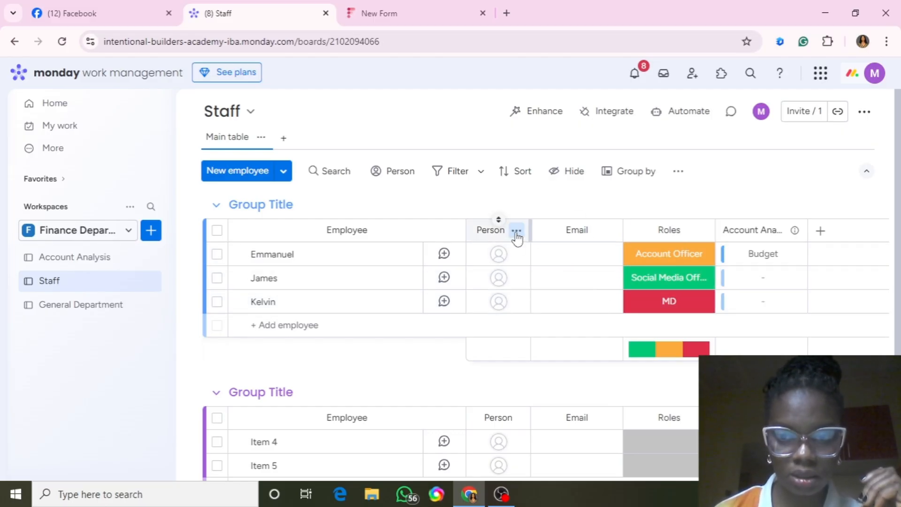
left_click(517, 231)
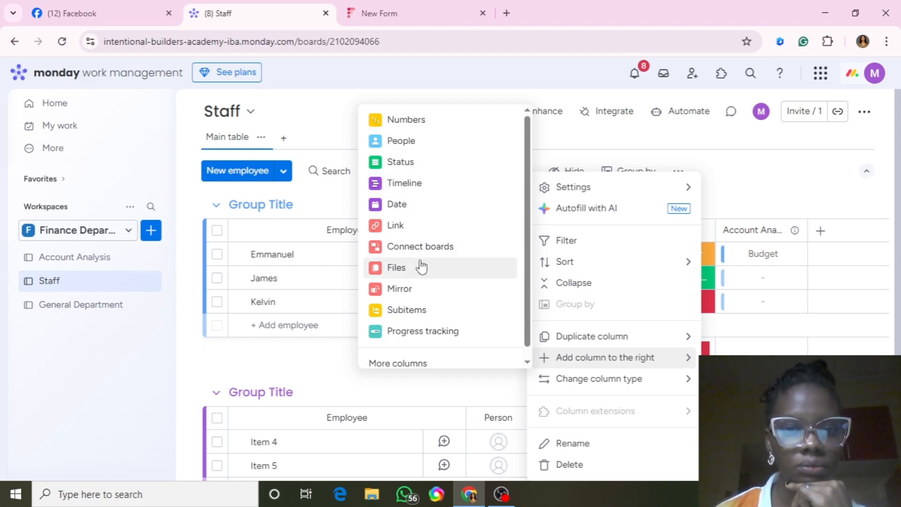
Add a Phone column to the Staff board and request deletion of the Person column.
left_click(416, 364)
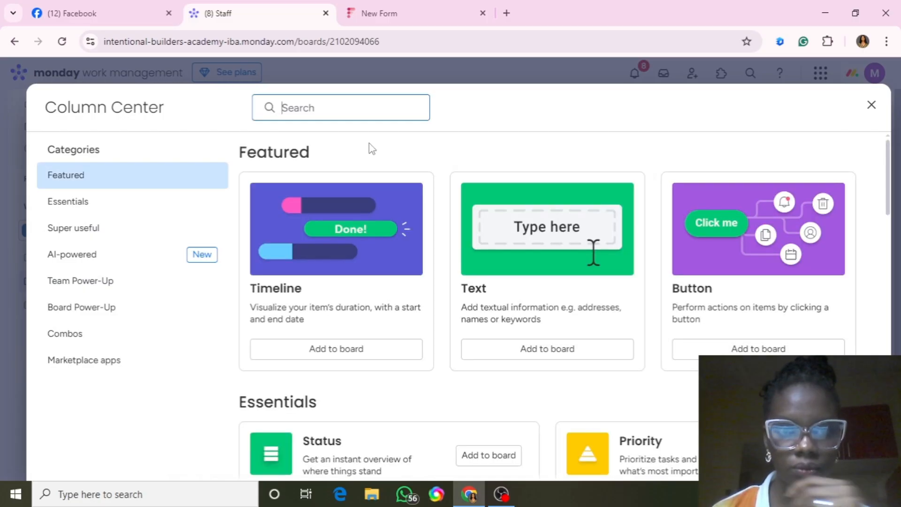
type("ph")
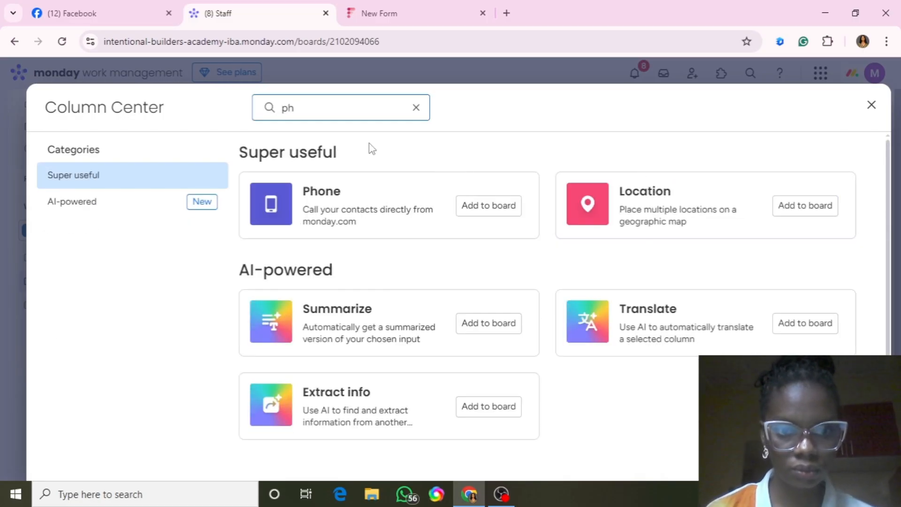
left_click(475, 207)
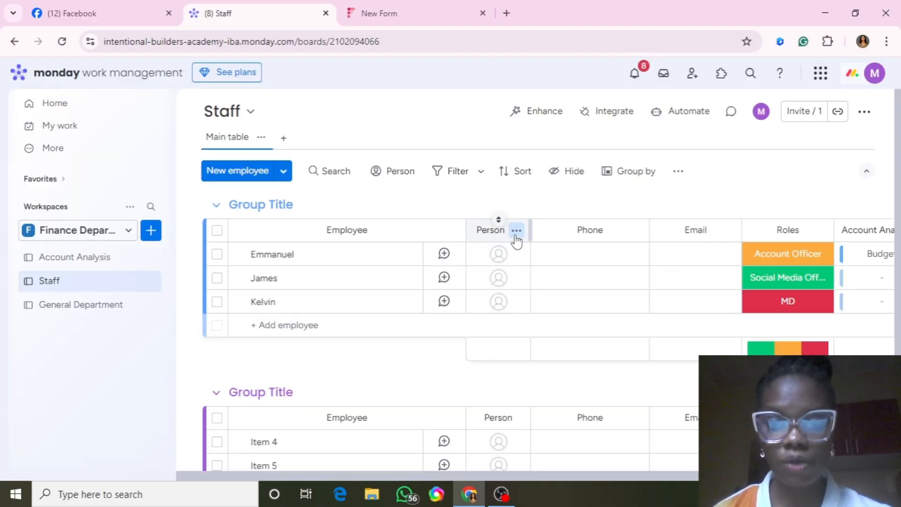
left_click(517, 237)
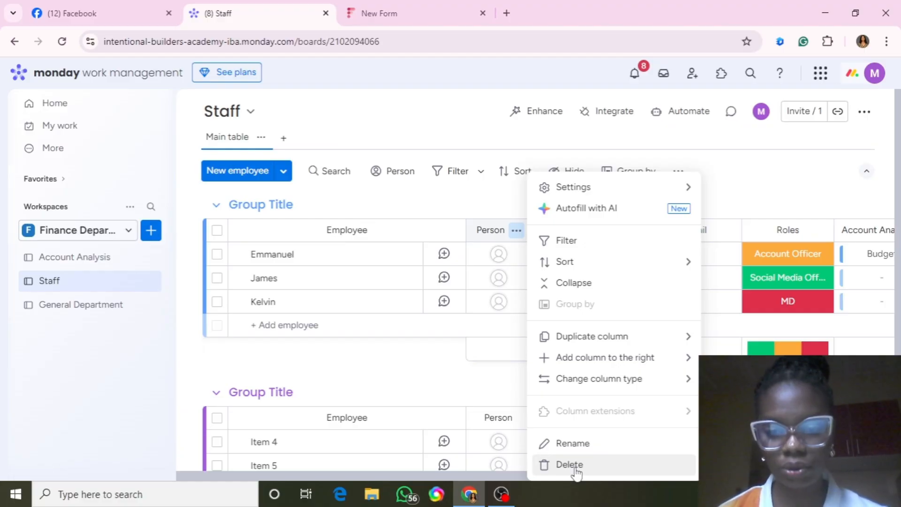
left_click(574, 467)
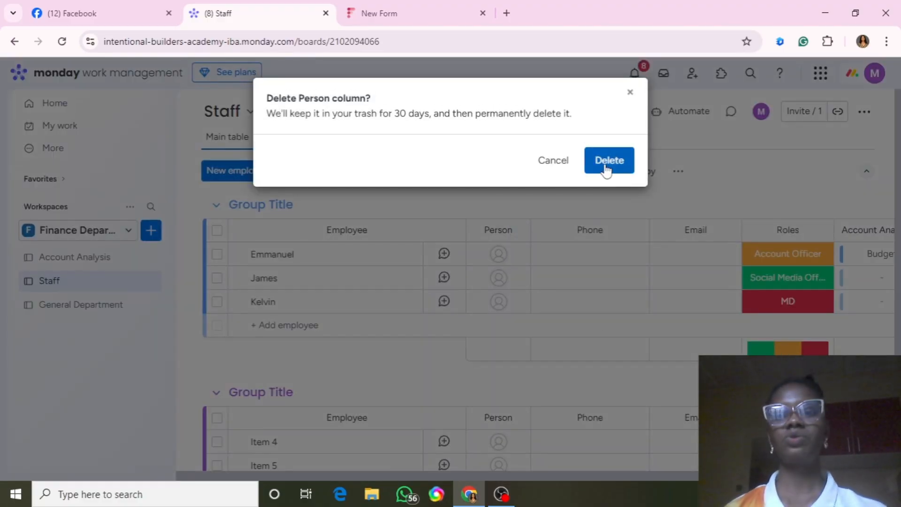
Confirm deleting the Person column and fill in phone numbers for all three employees.
left_click(607, 170)
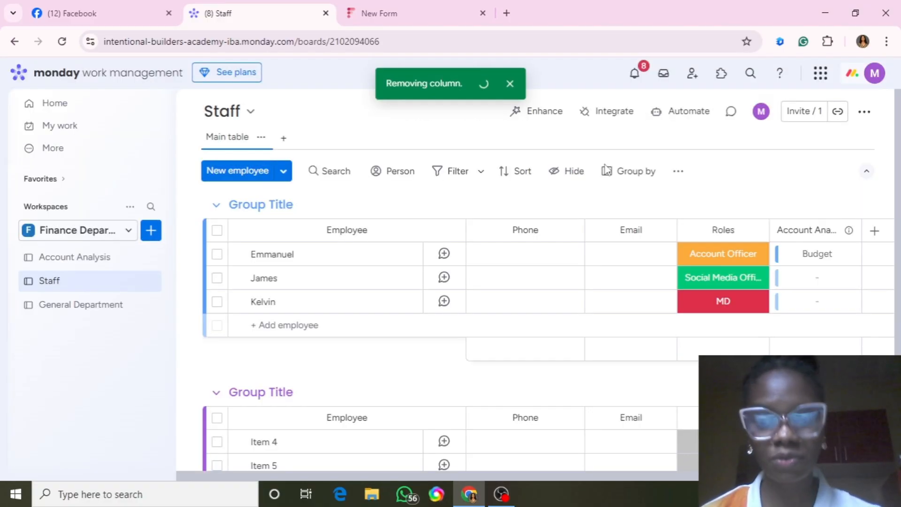
left_click(523, 248)
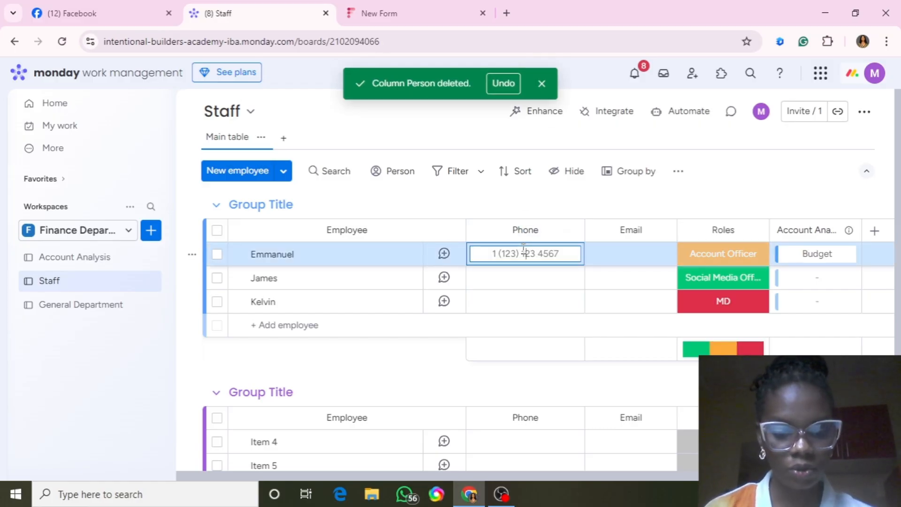
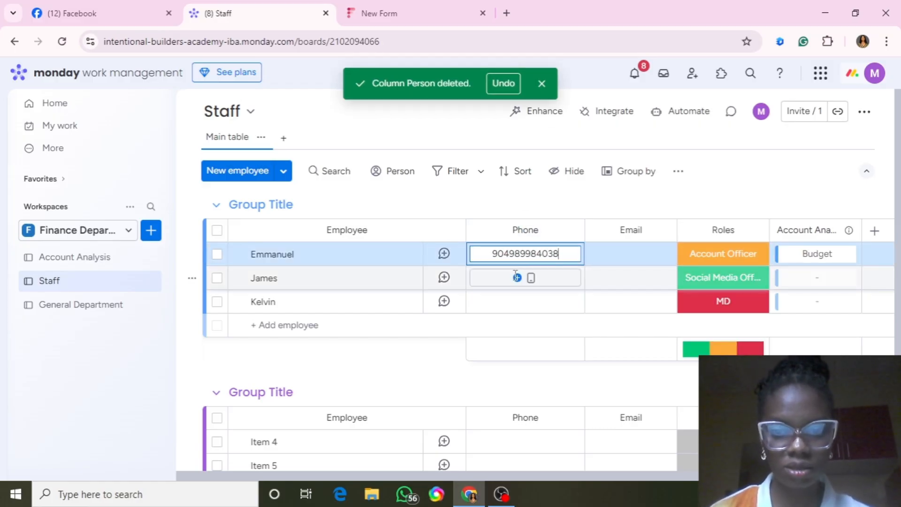
key("Return")
left_click(516, 277)
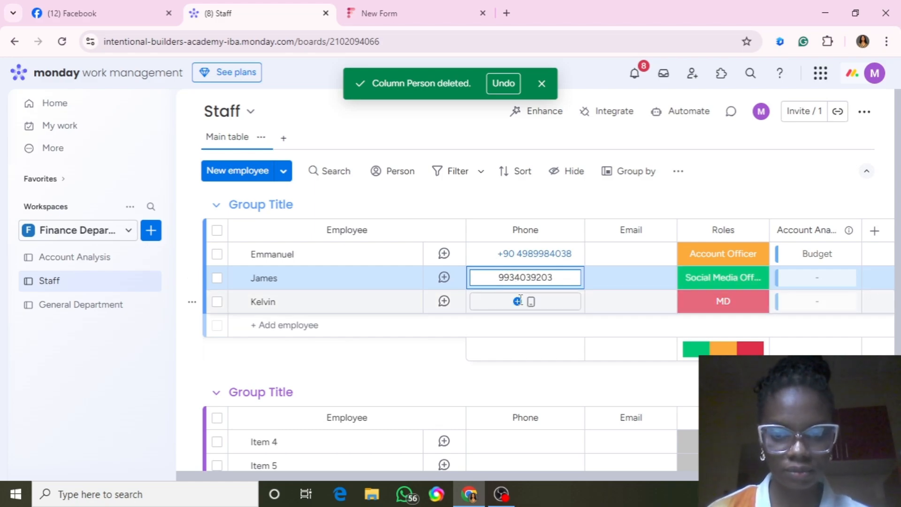
left_click(521, 301)
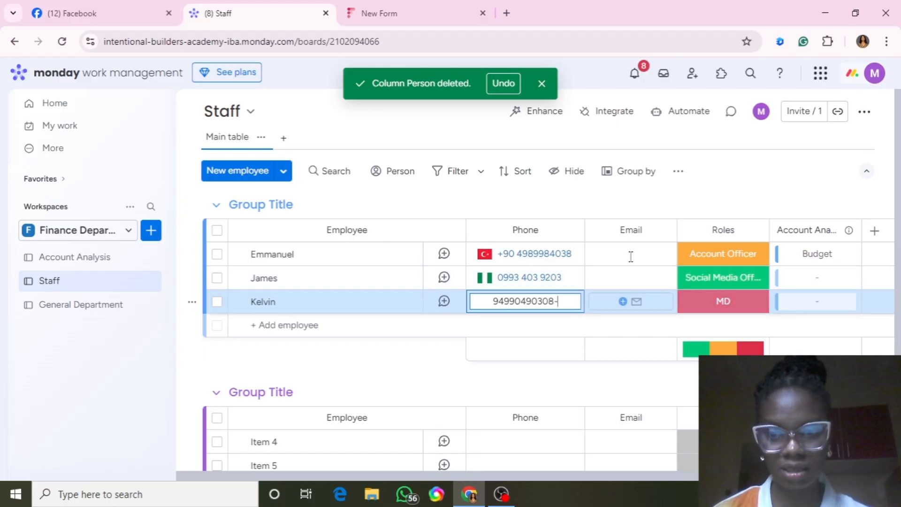
left_click(666, 193)
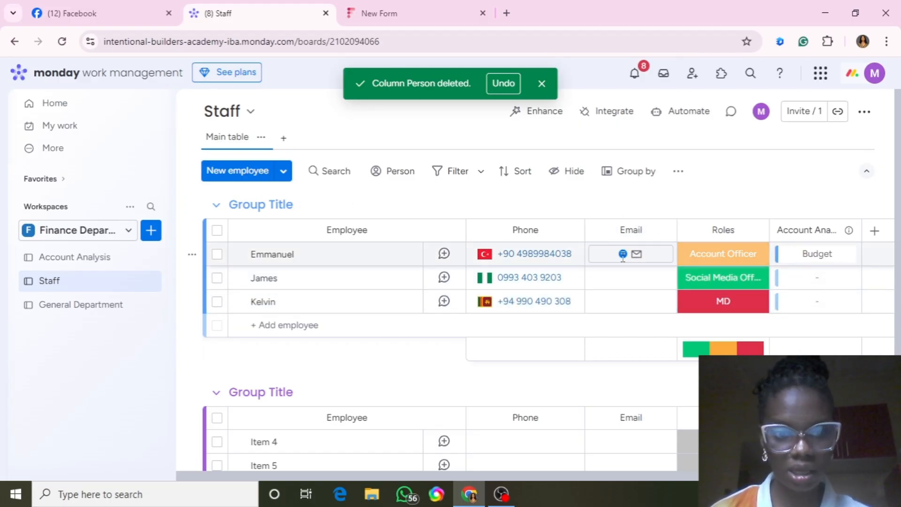
Enter the first employee's e-mail address and a first attempt at the second employee's.
left_click(623, 256)
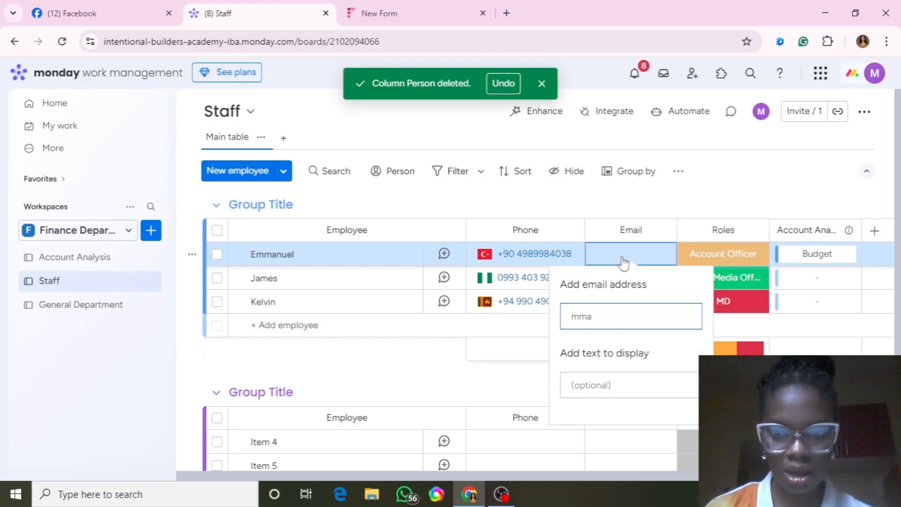
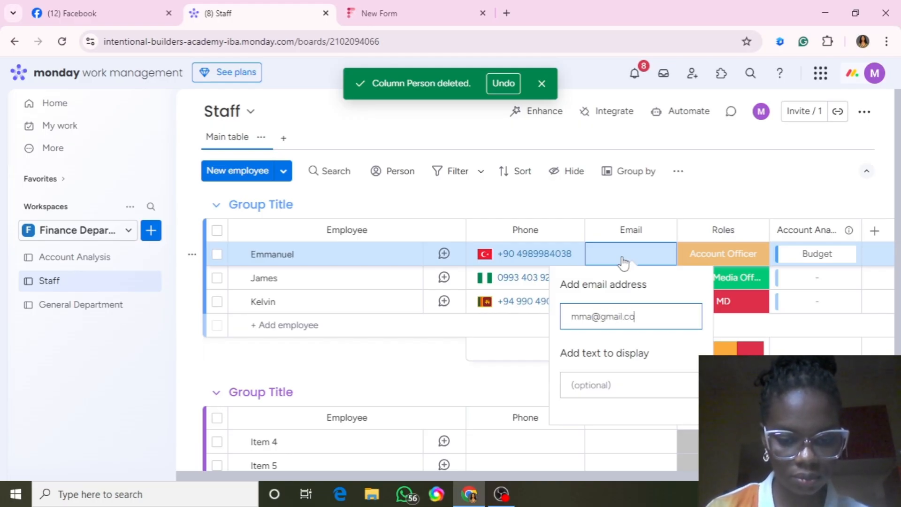
key("Return")
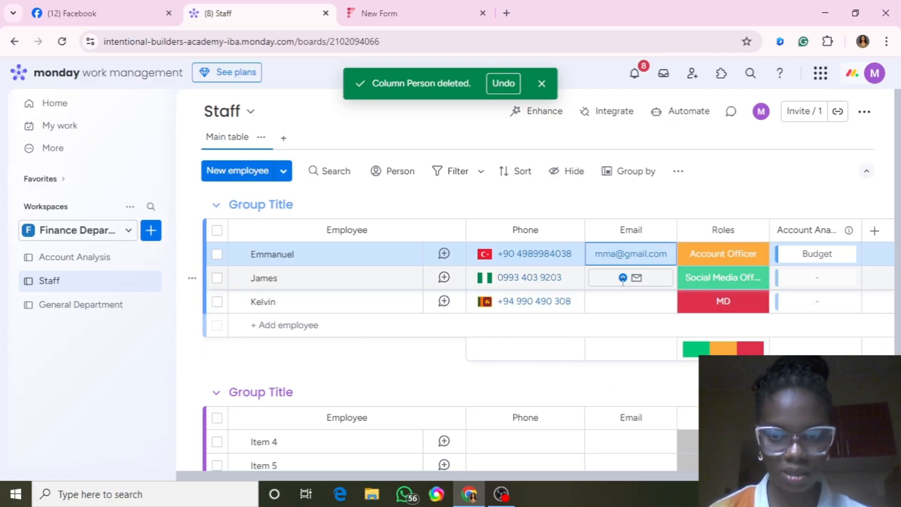
left_click(623, 279)
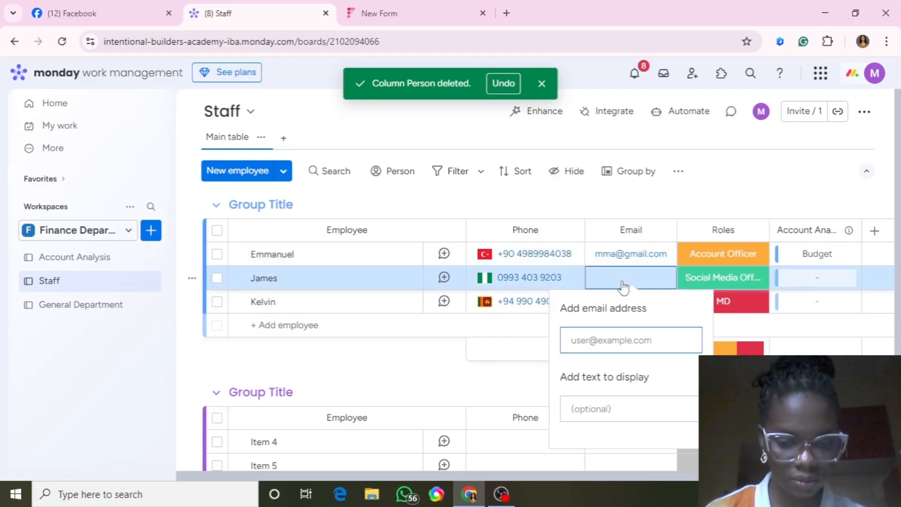
type("james.com")
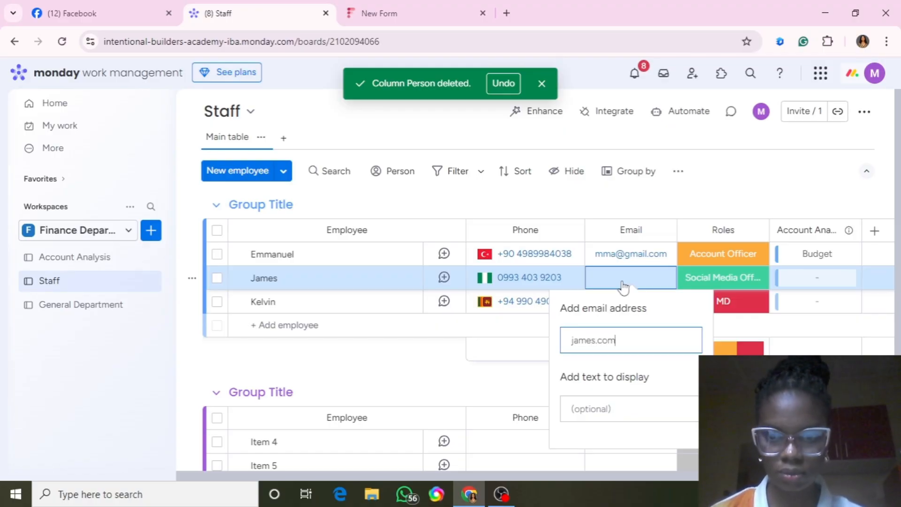
key("Return")
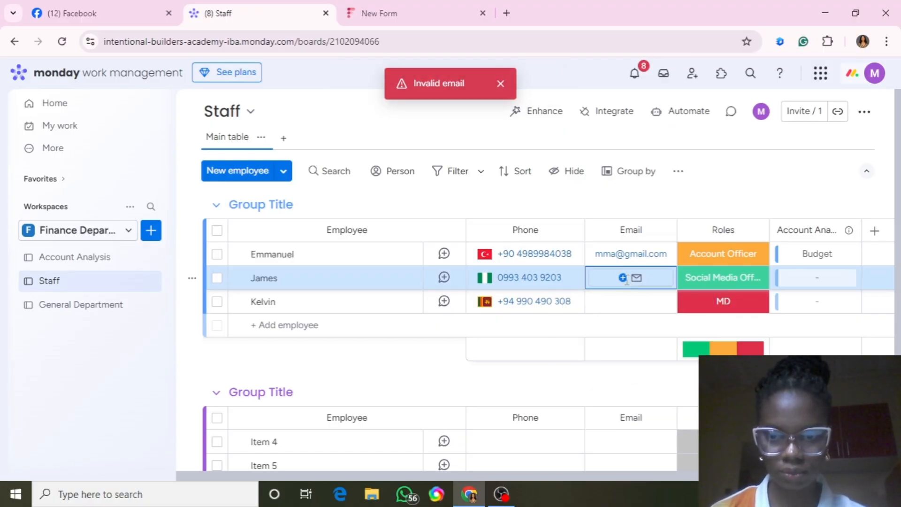
Re-enter the second employee's rejected e-mail correctly and add the third employee's e-mail.
left_click(626, 279)
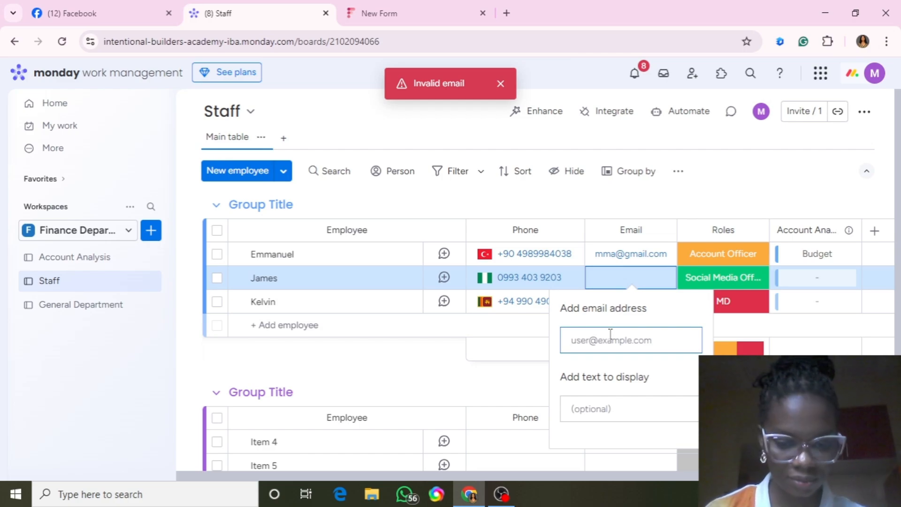
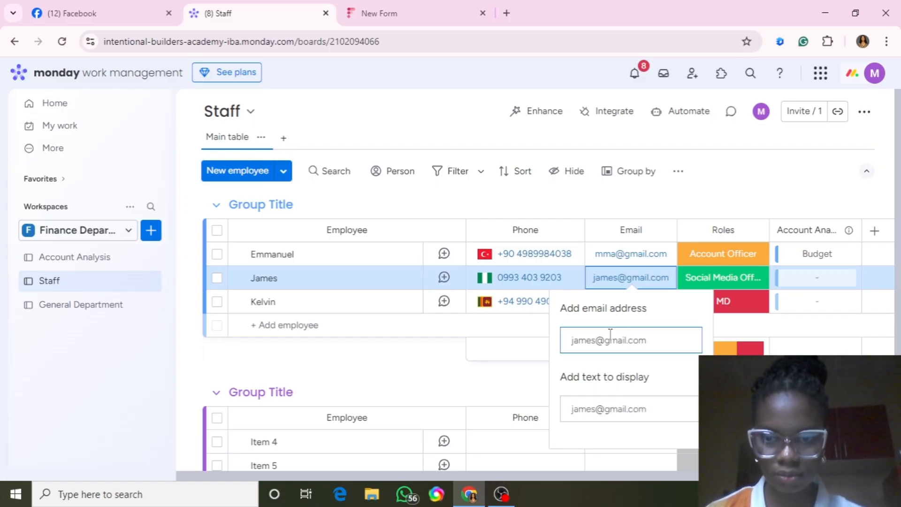
key("Return")
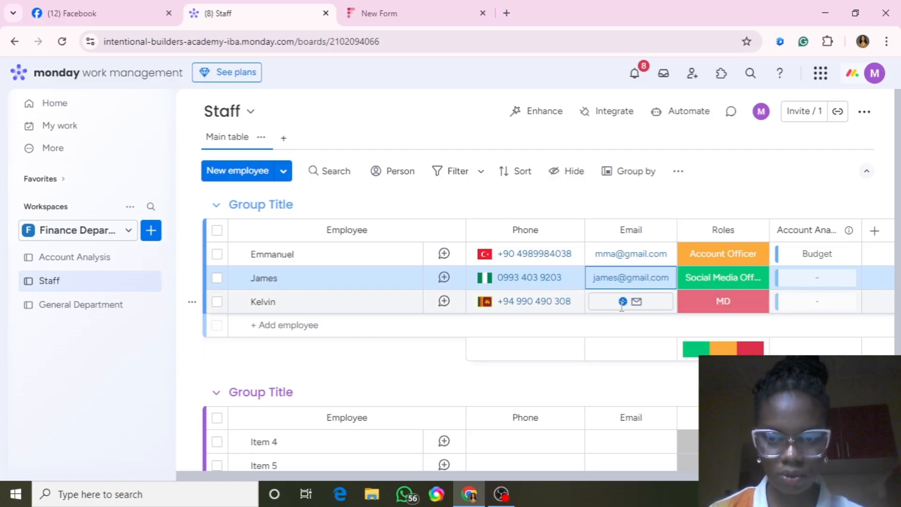
left_click(622, 301)
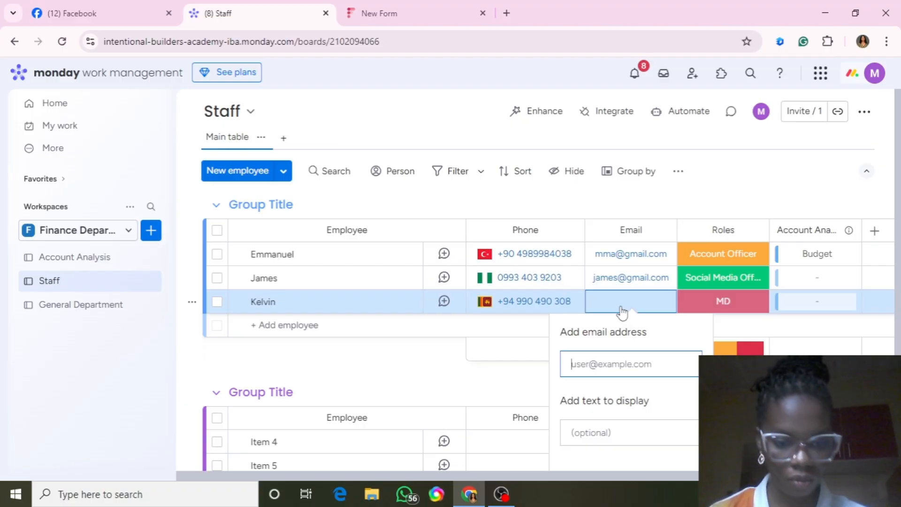
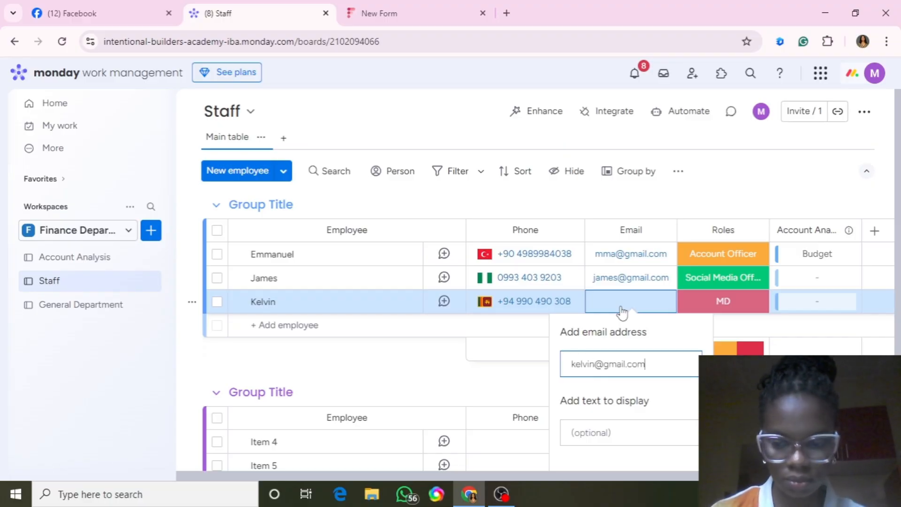
key("Return")
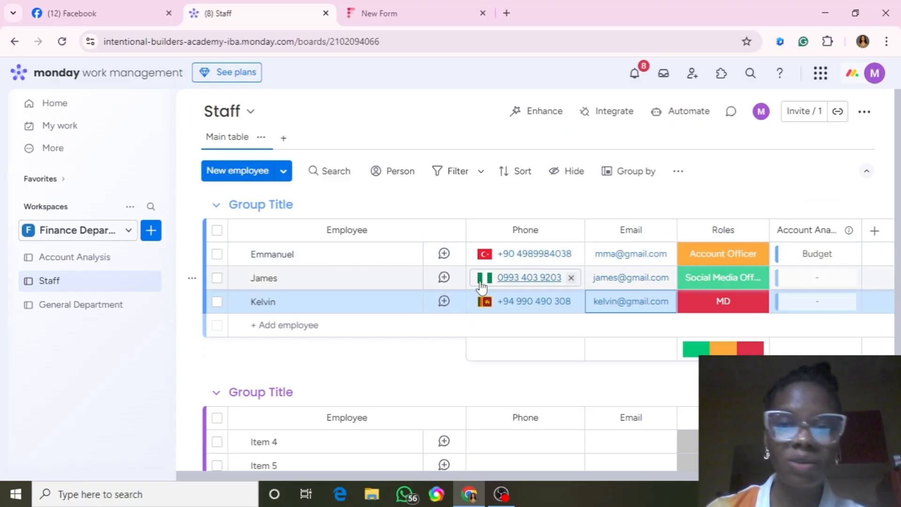
Return to the Account Analysis board and scroll right to its Staff column.
left_click(79, 260)
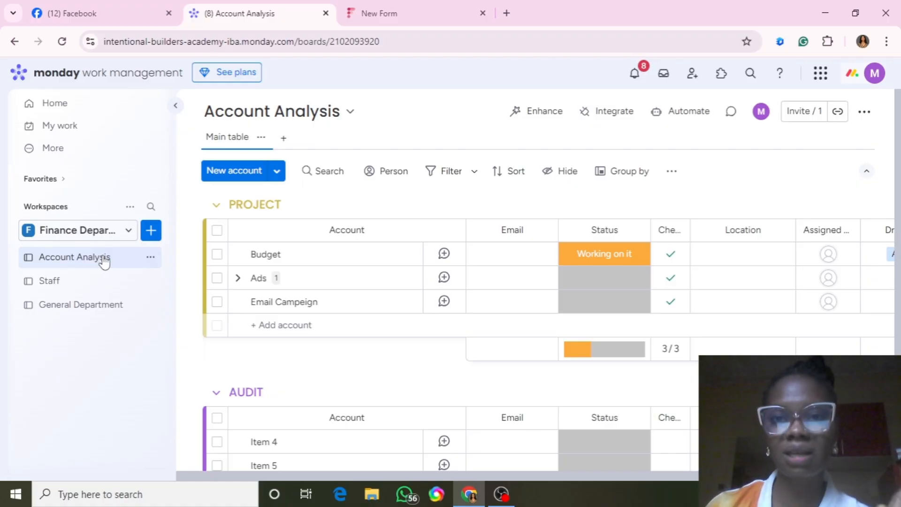
left_click_drag(486, 476, 642, 476)
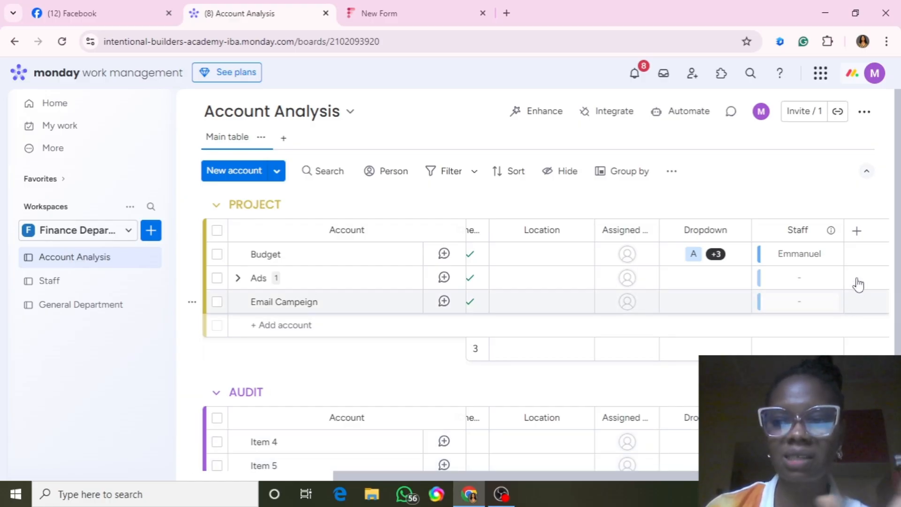
Add a Mirror column that pulls the staff Email column through the Staff connection.
left_click(857, 230)
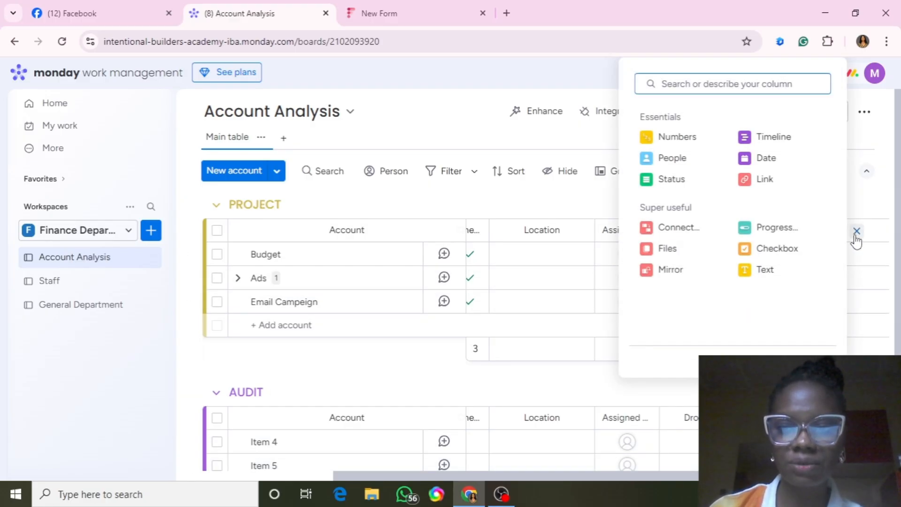
left_click(667, 273)
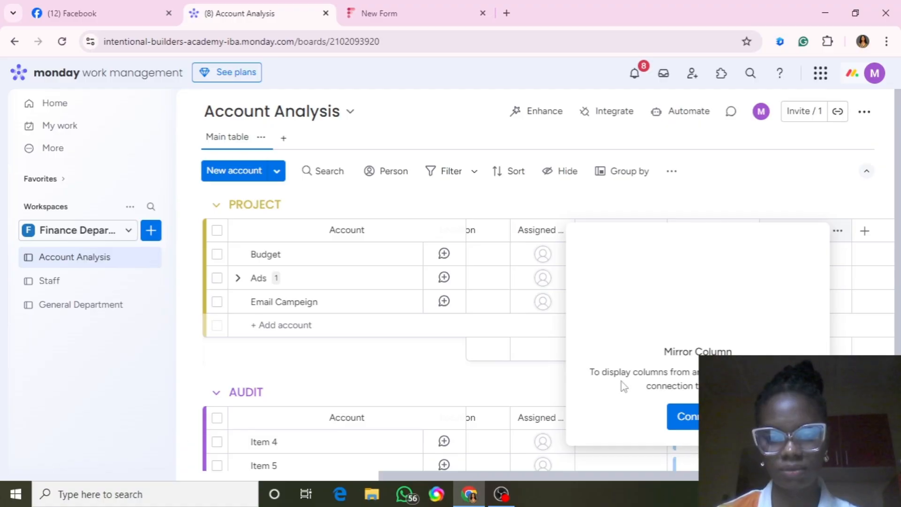
left_click(695, 424)
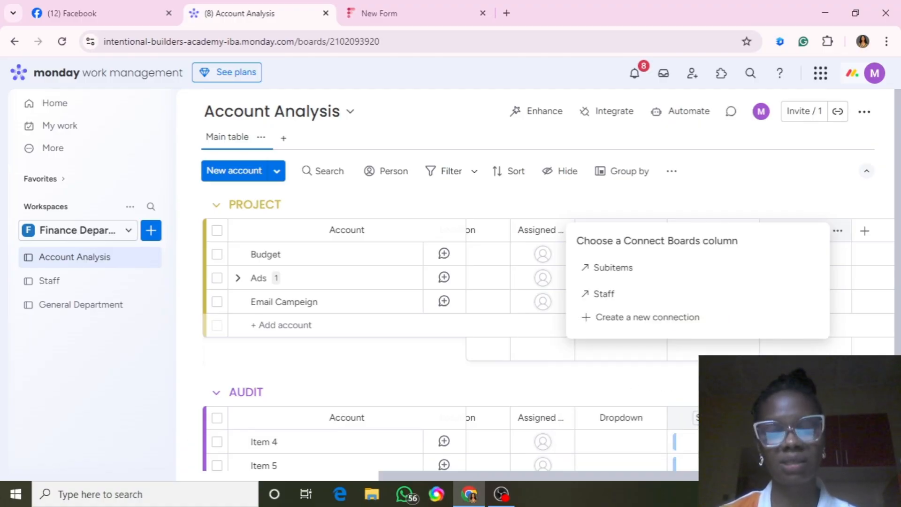
left_click(591, 294)
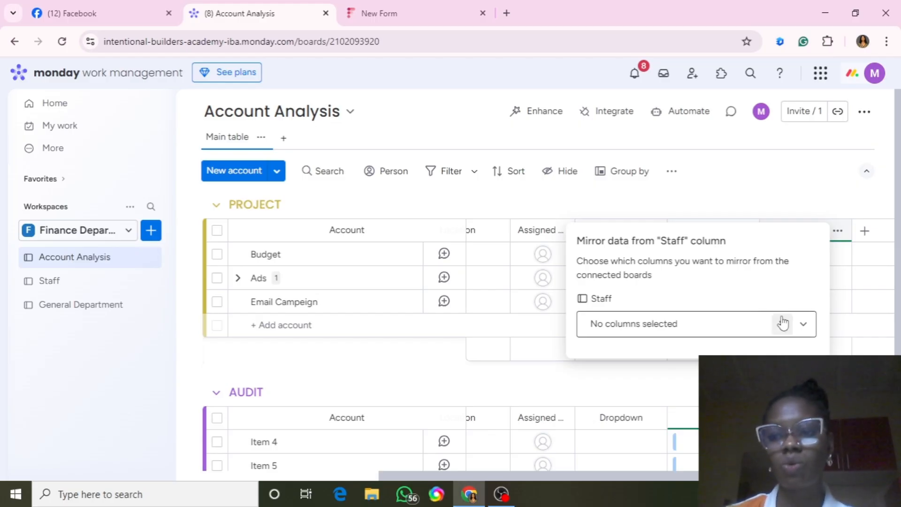
left_click(804, 325)
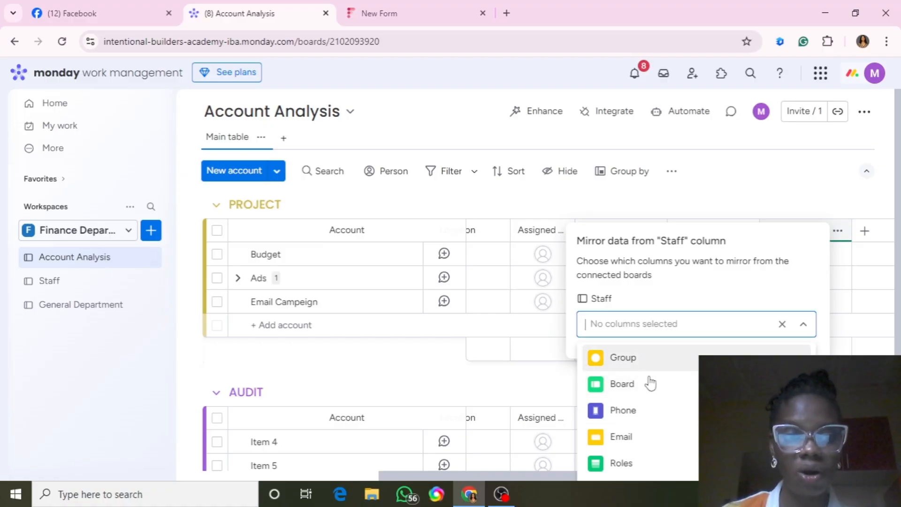
left_click(621, 438)
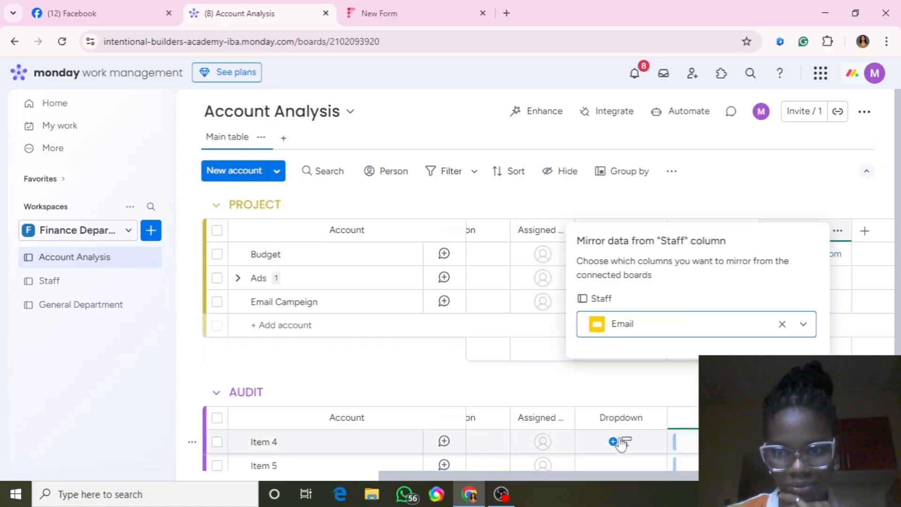
left_click(495, 382)
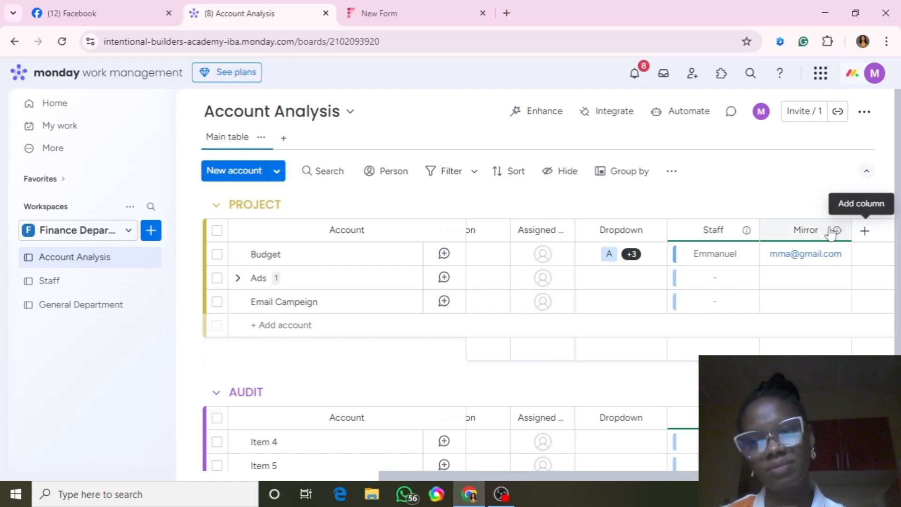
Replace the mirror column's 'Mirror' header with the title 'Email'.
left_click(806, 230)
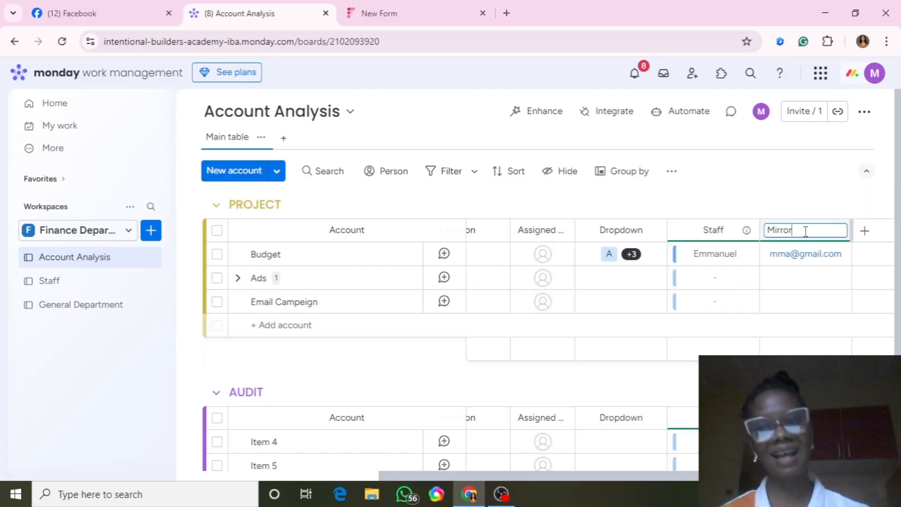
key("BackSpace")
key("BackSpace")
key("BackSpace")
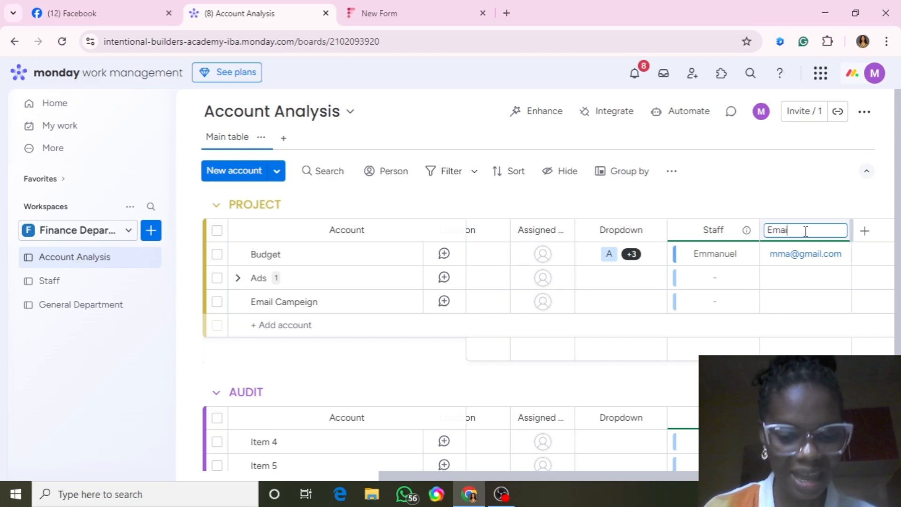
left_click(734, 329)
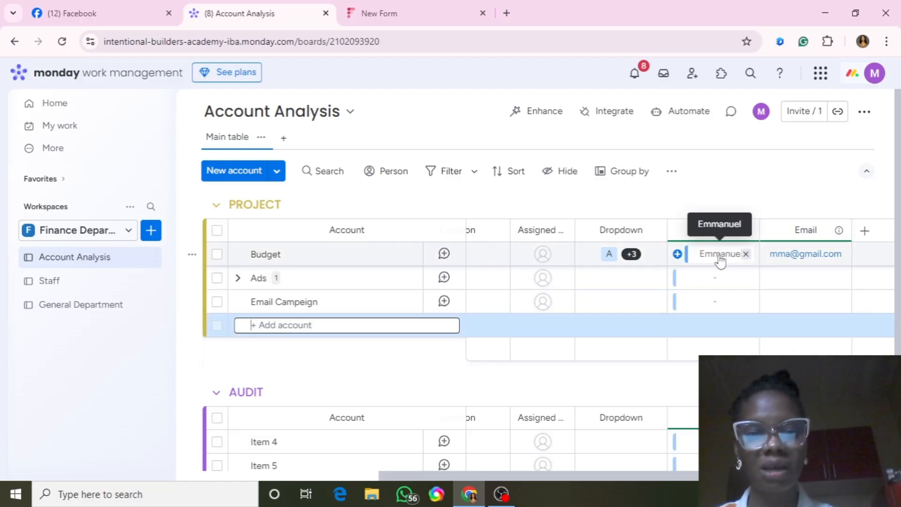
Add a Mirror column showing the staff Roles via Staff, then add a second Mirror column.
left_click(866, 235)
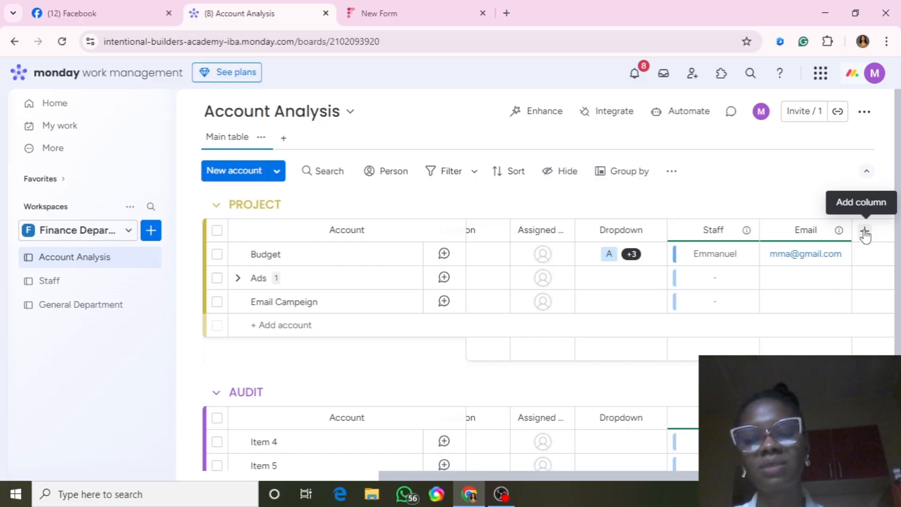
left_click(865, 235)
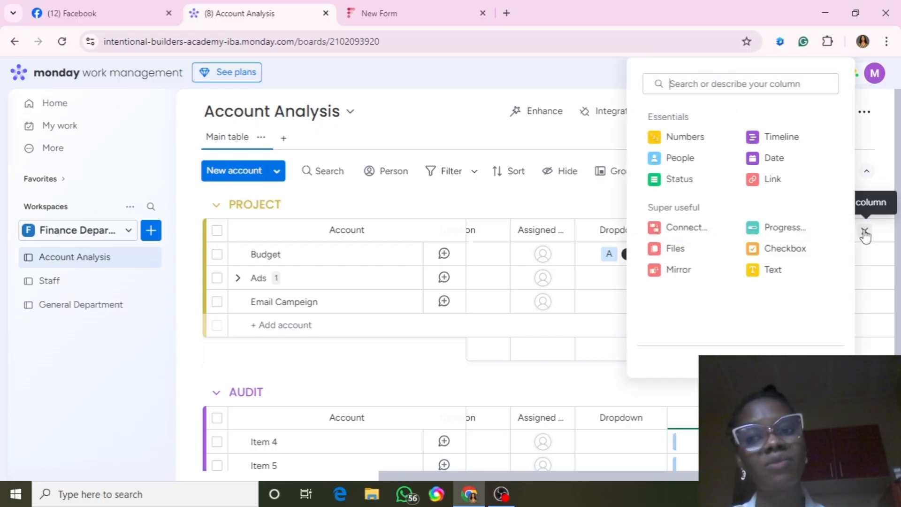
left_click(678, 270)
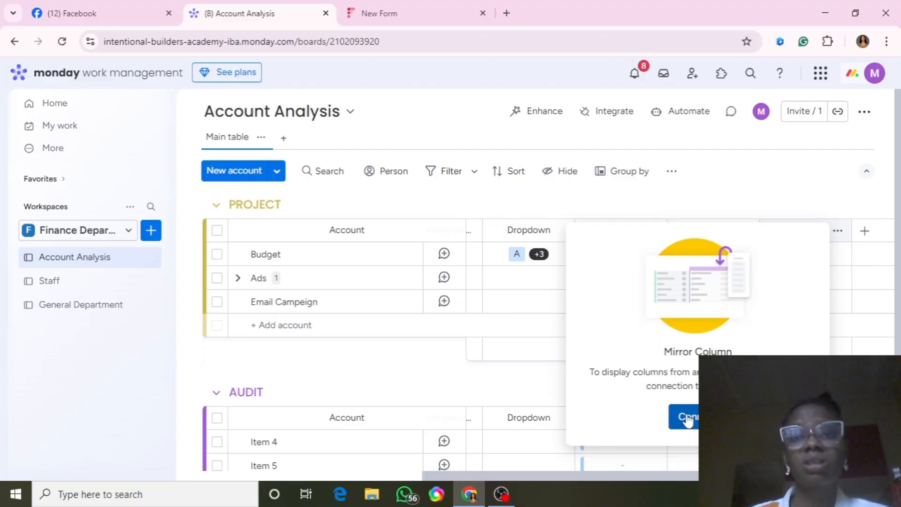
left_click(685, 417)
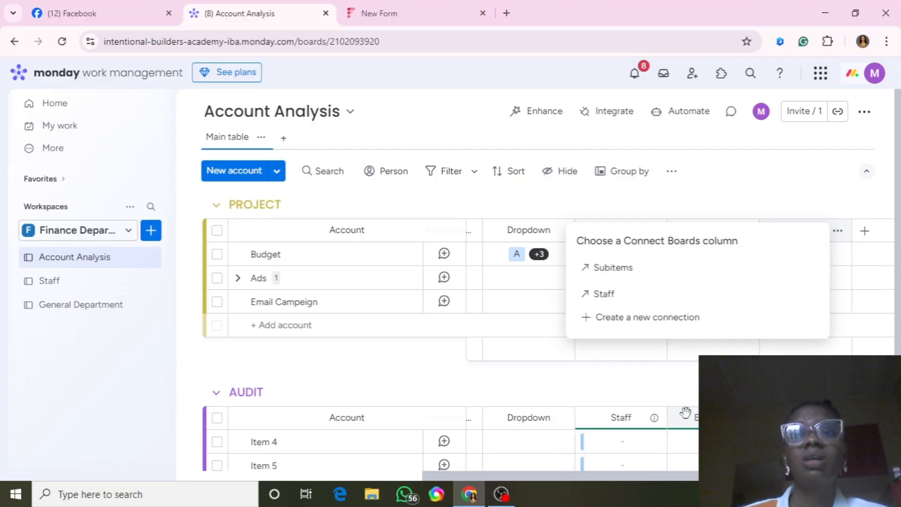
left_click(616, 301)
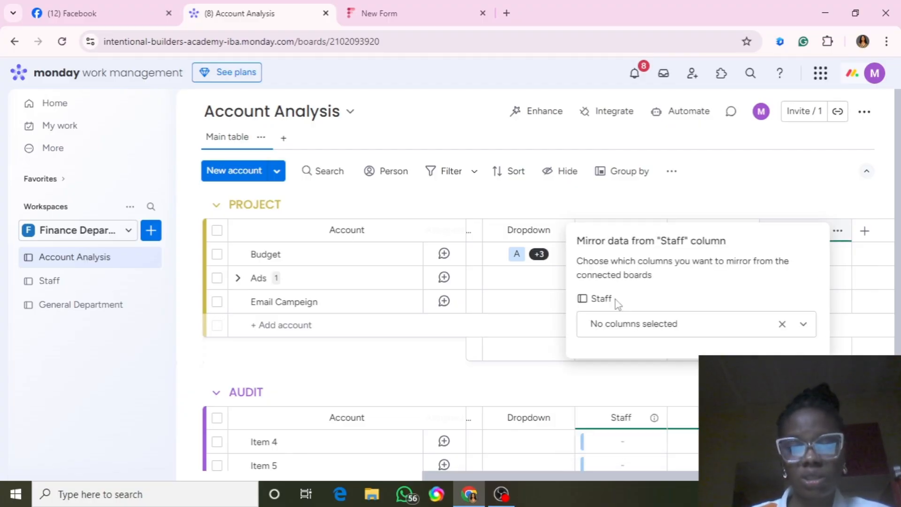
left_click(803, 325)
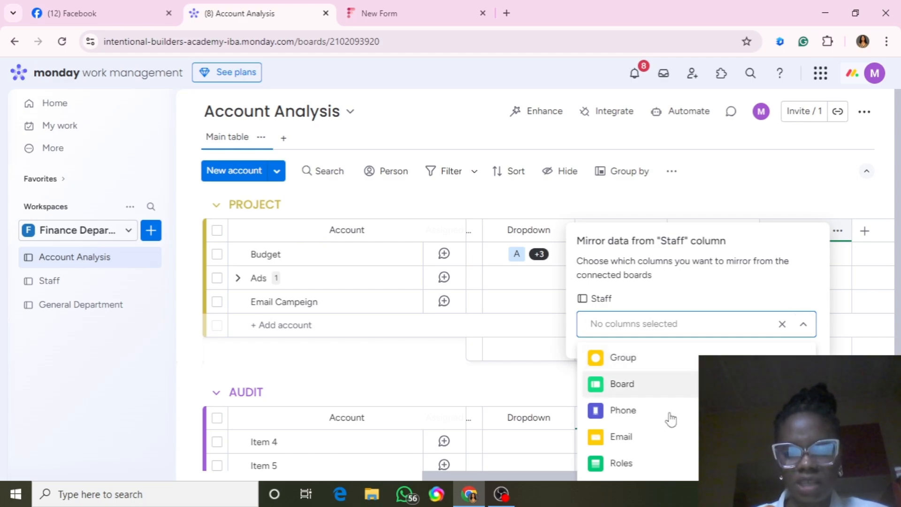
left_click(622, 463)
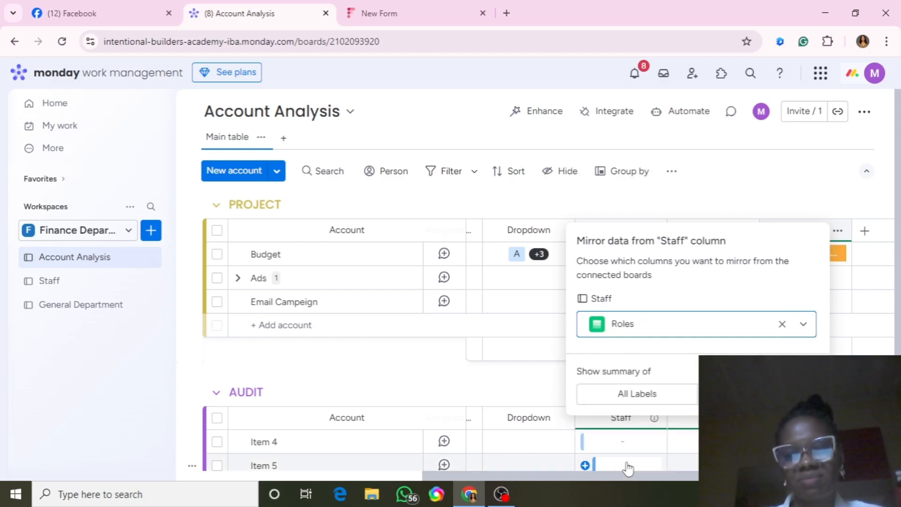
left_click(483, 387)
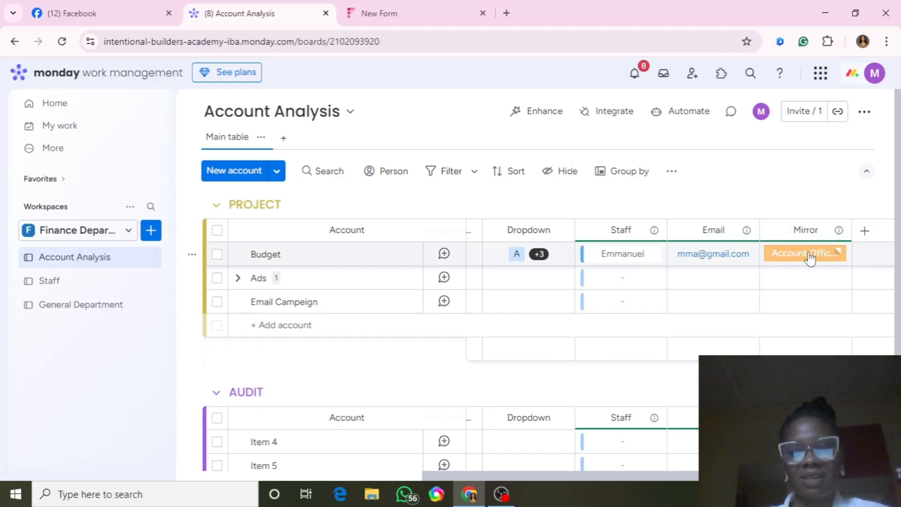
left_click(859, 238)
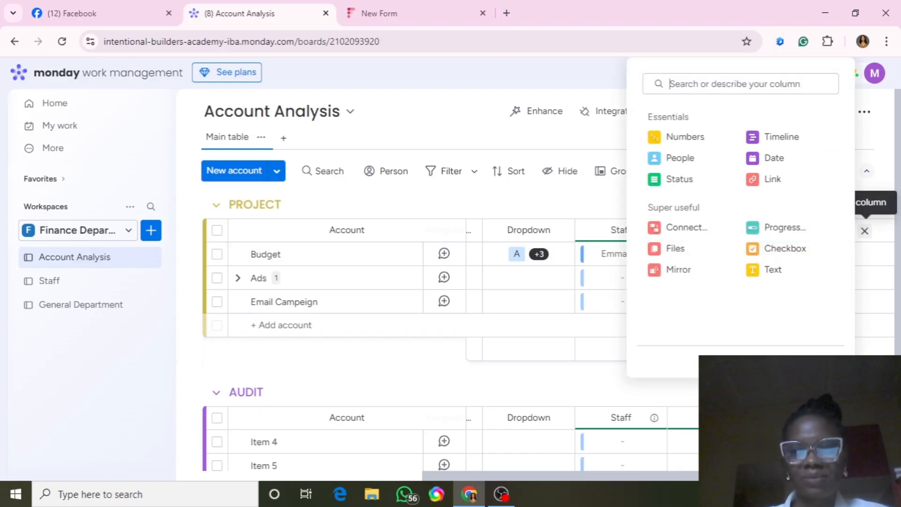
left_click(679, 270)
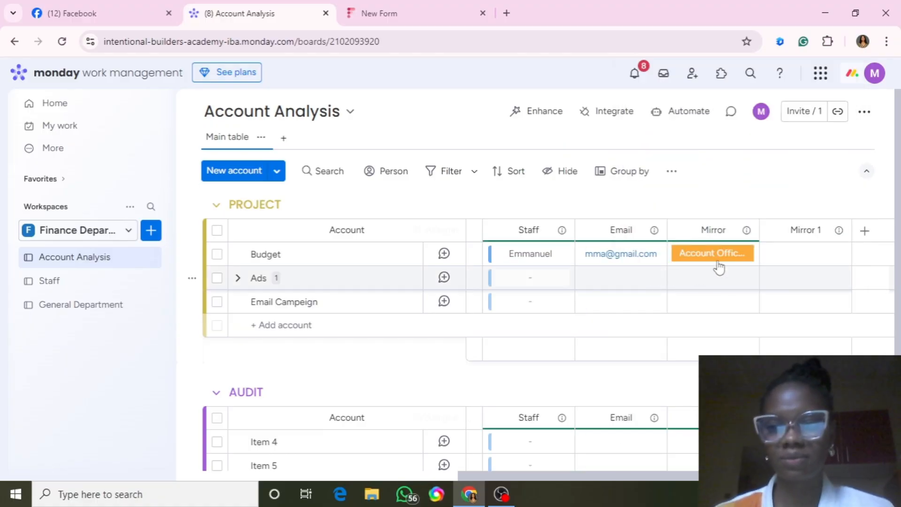
Link the Mirror 1 column through Staff so it shows the staff Phone column.
left_click(684, 423)
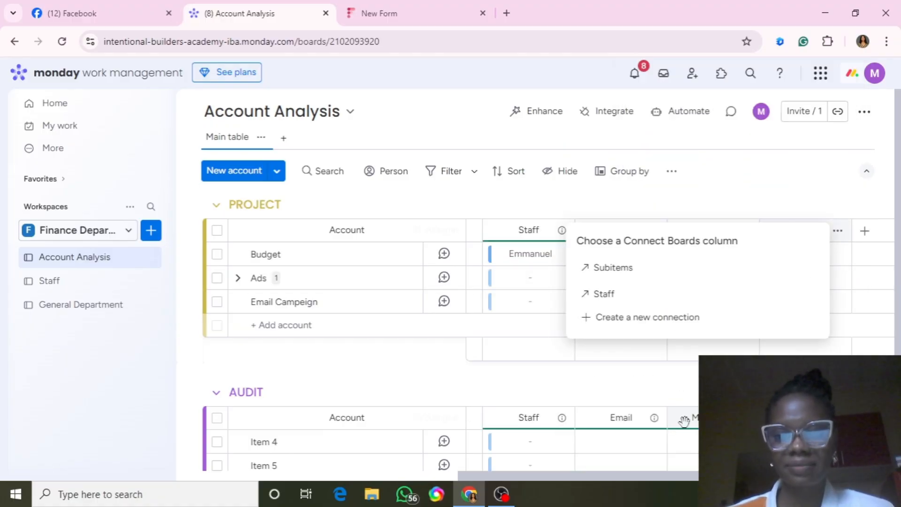
left_click(610, 301)
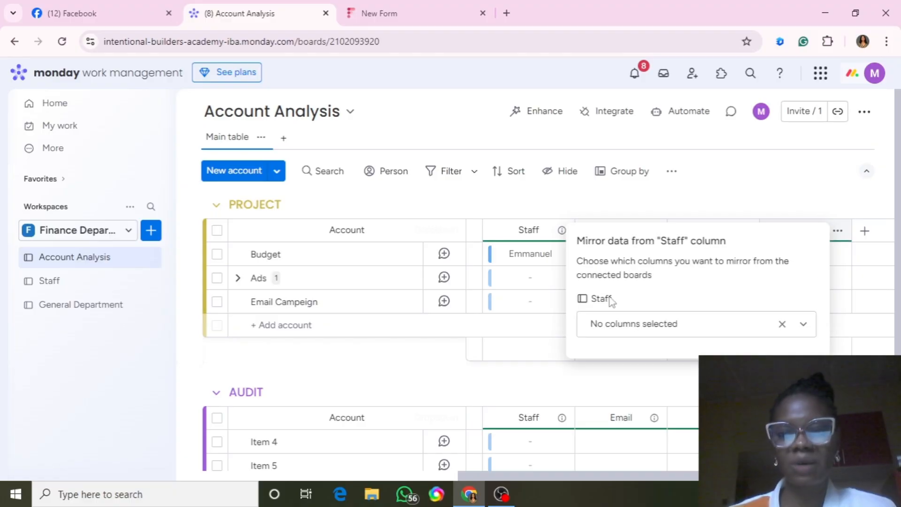
left_click(807, 328)
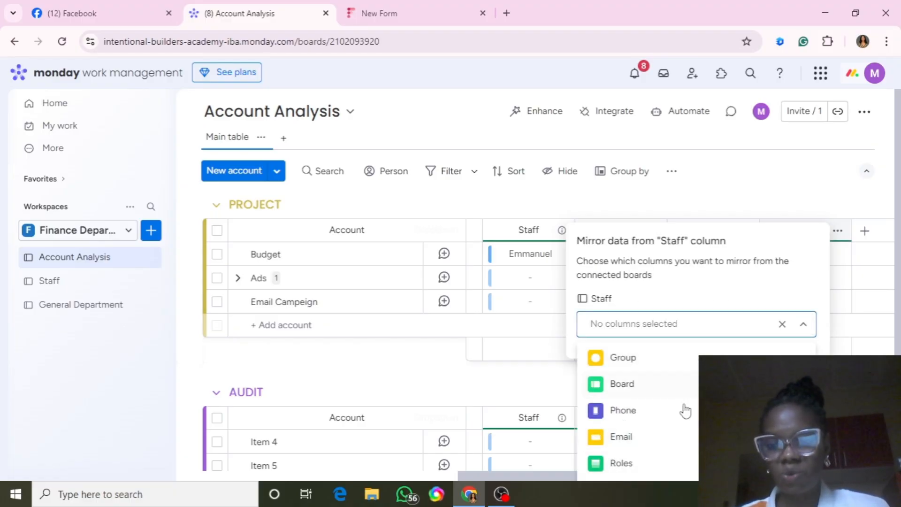
left_click(615, 414)
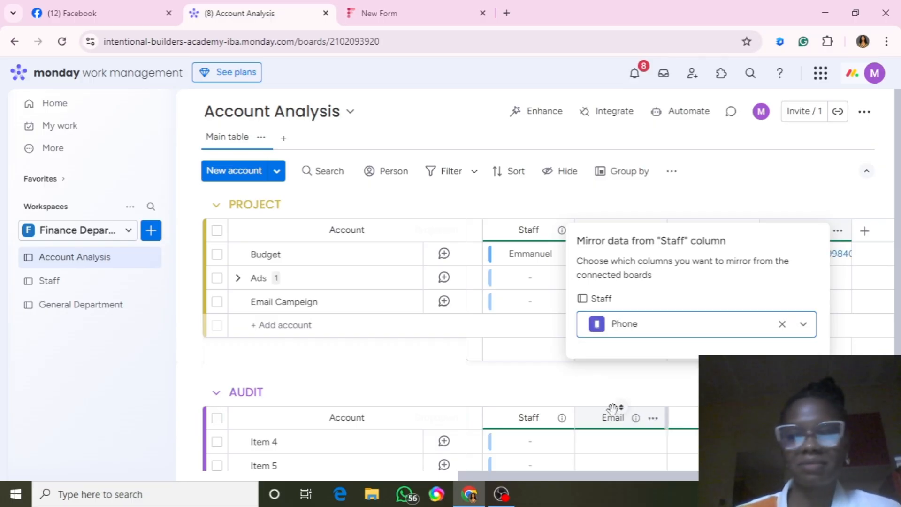
left_click(523, 380)
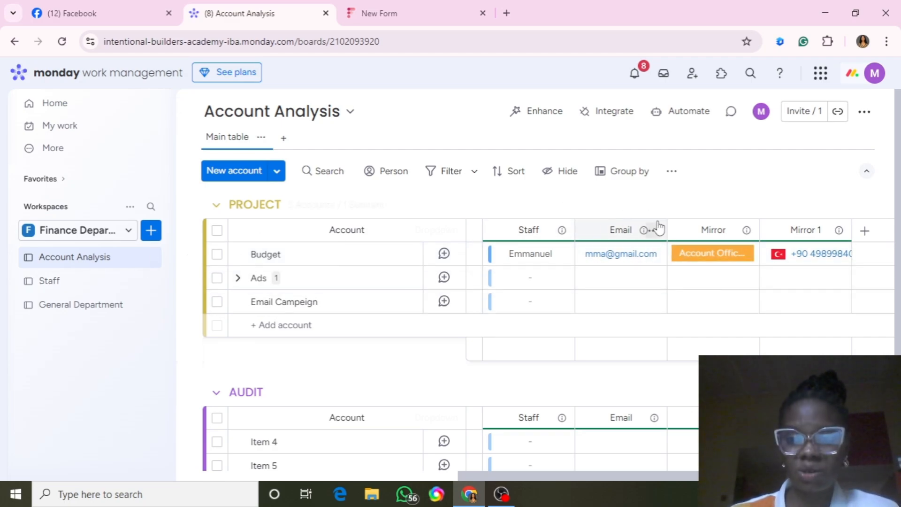
Retitle the first mirror column 'Roles' and clear the Mirror 1 title to rename it 'Phone'.
left_click(716, 230)
type("Mi")
key("BackSpace")
key("BackSpace")
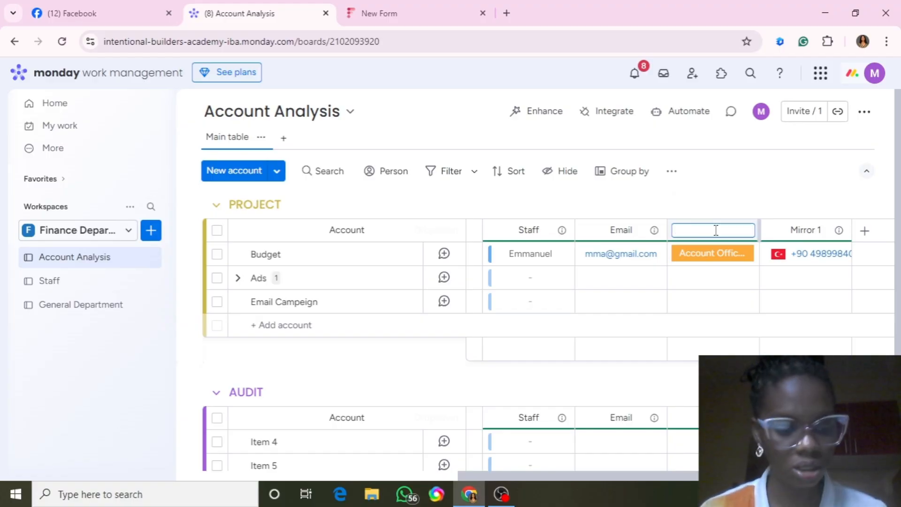
type("T")
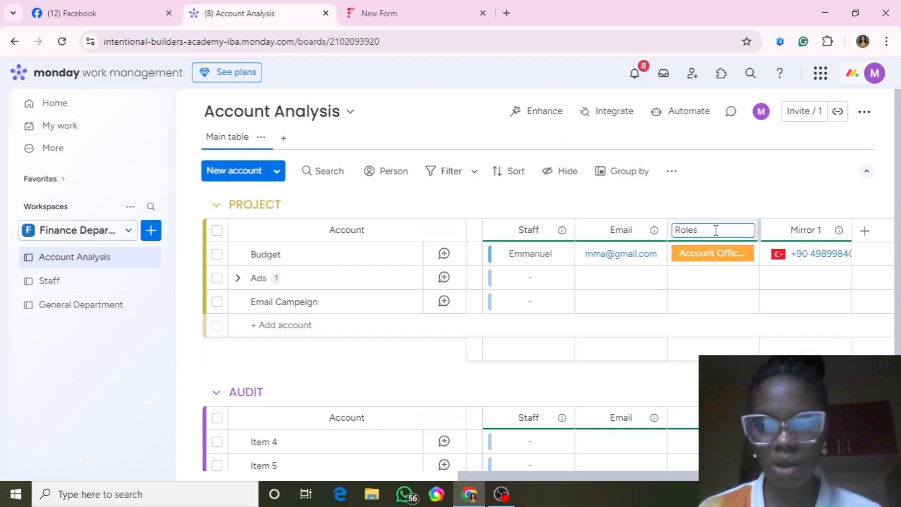
left_click(803, 231)
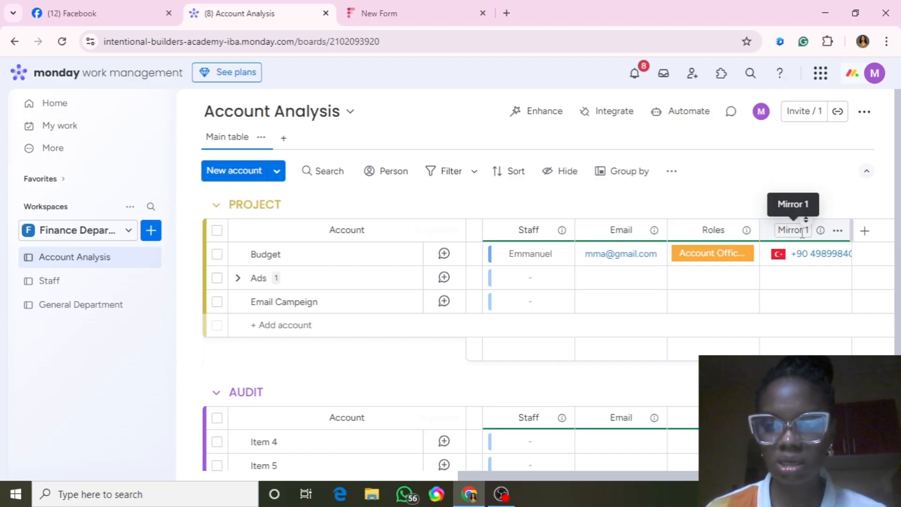
left_click(803, 232)
key("BackSpace")
key("BackSpace")
key("BackSpace")
key("BackSpace")
key("BackSpace")
key("BackSpace")
key("BackSpace")
key("BackSpace")
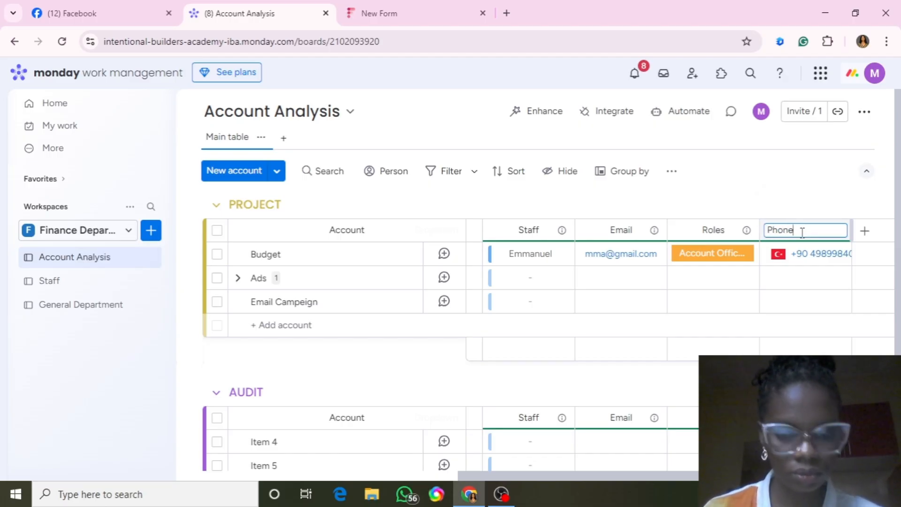
On the Staff board, add a Mirror column showing Status through the Account Analysis connection.
left_click(77, 292)
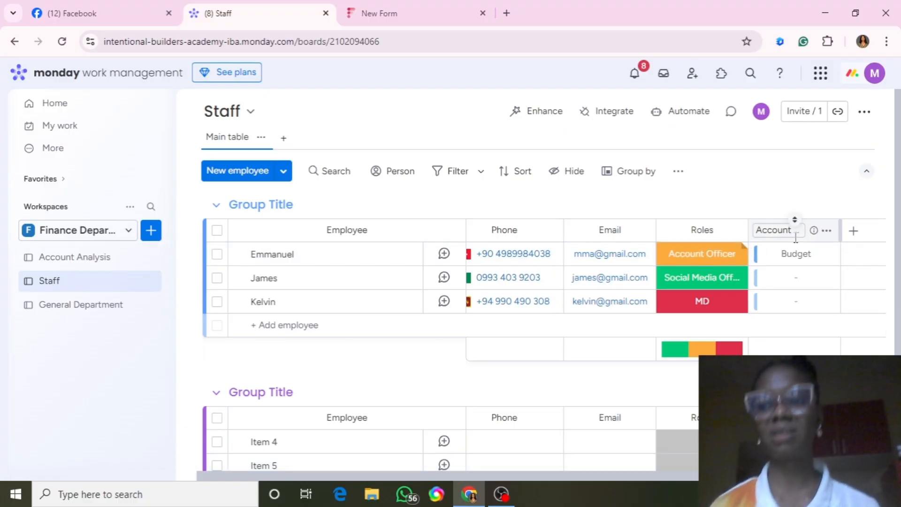
left_click(854, 232)
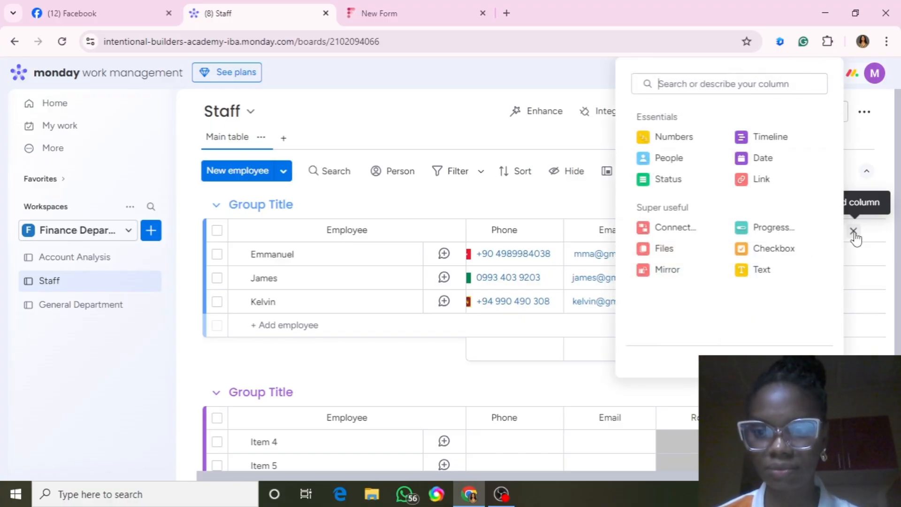
left_click(661, 271)
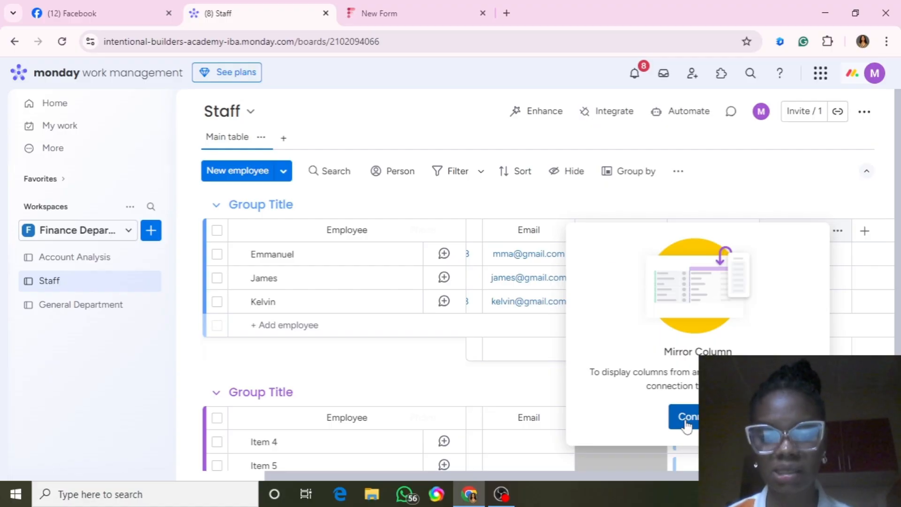
left_click(686, 417)
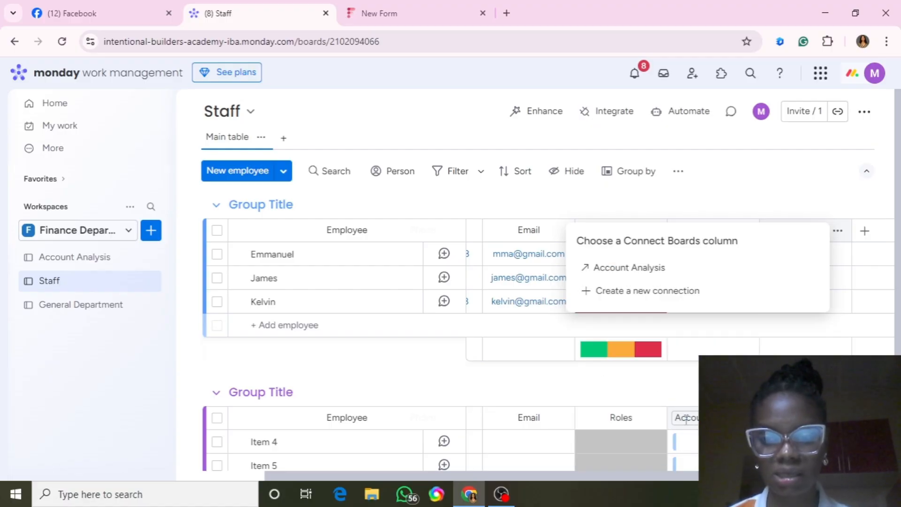
left_click(614, 270)
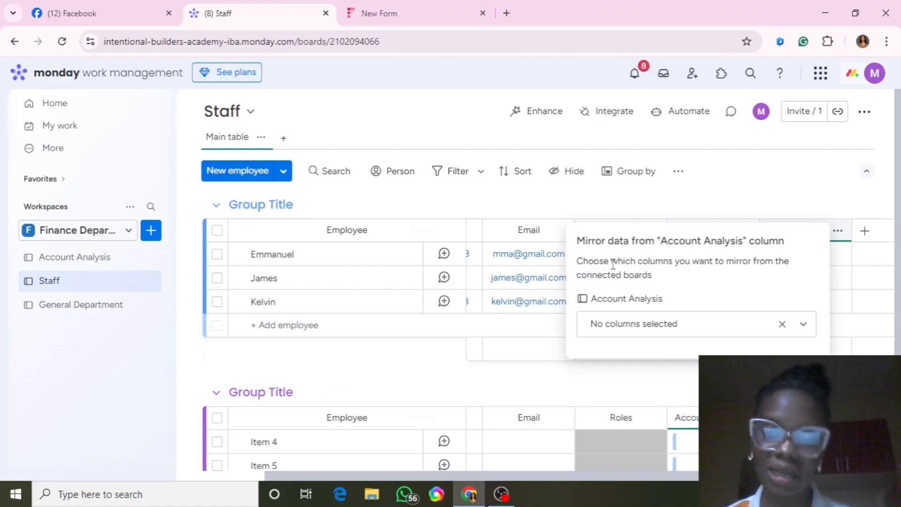
left_click(803, 326)
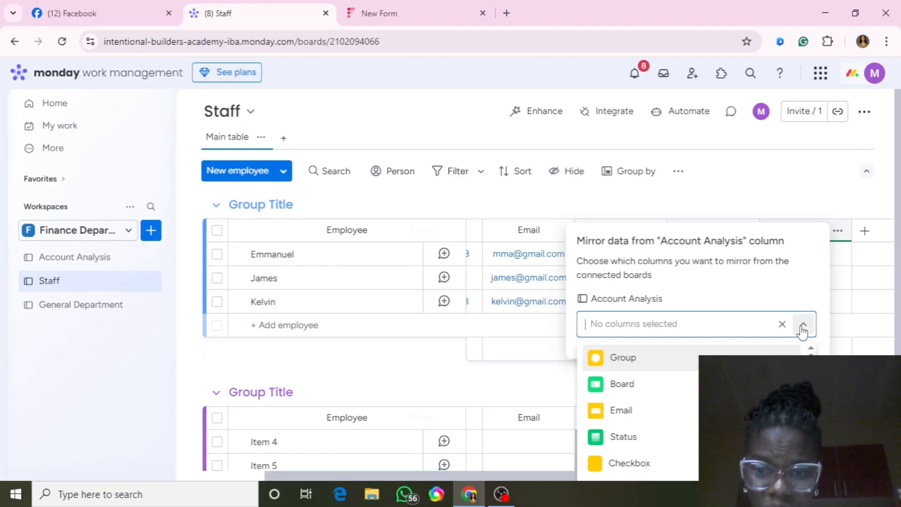
left_click(633, 440)
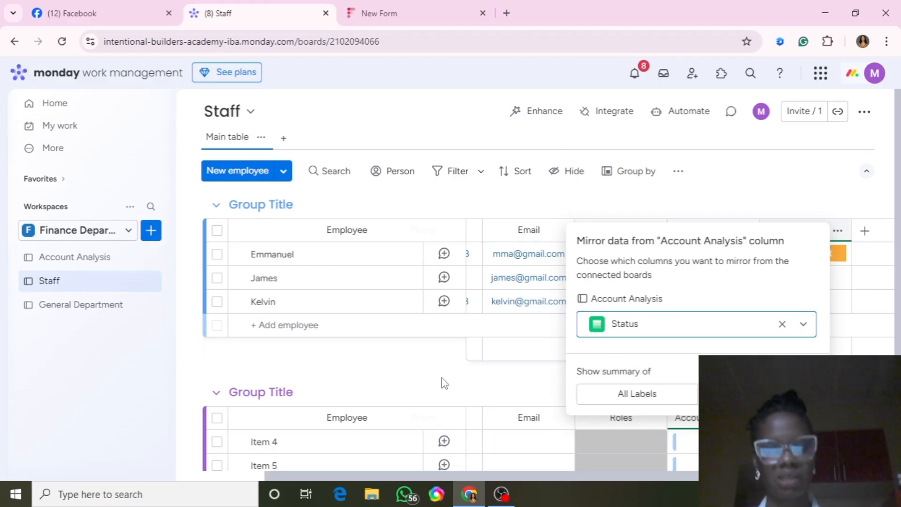
left_click(454, 370)
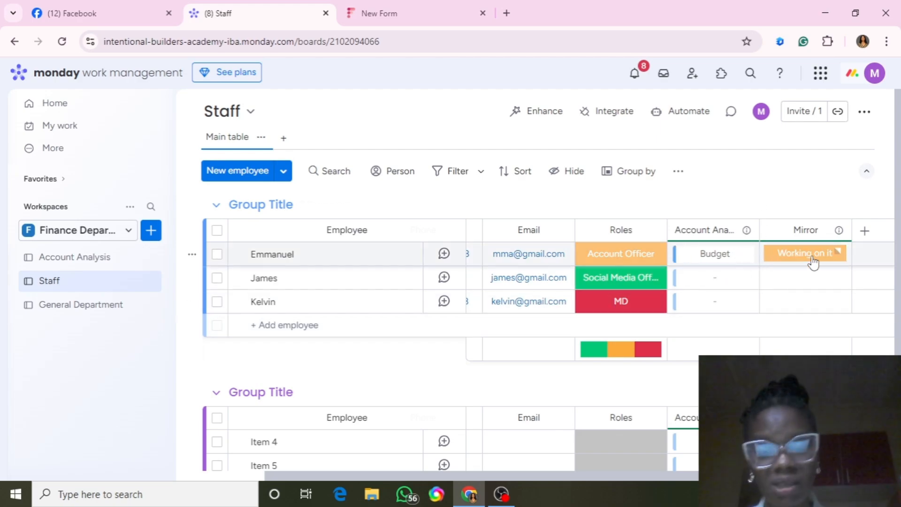
Name the Staff board's new mirror column 'Status', then go back to Account Analysis.
left_click(810, 232)
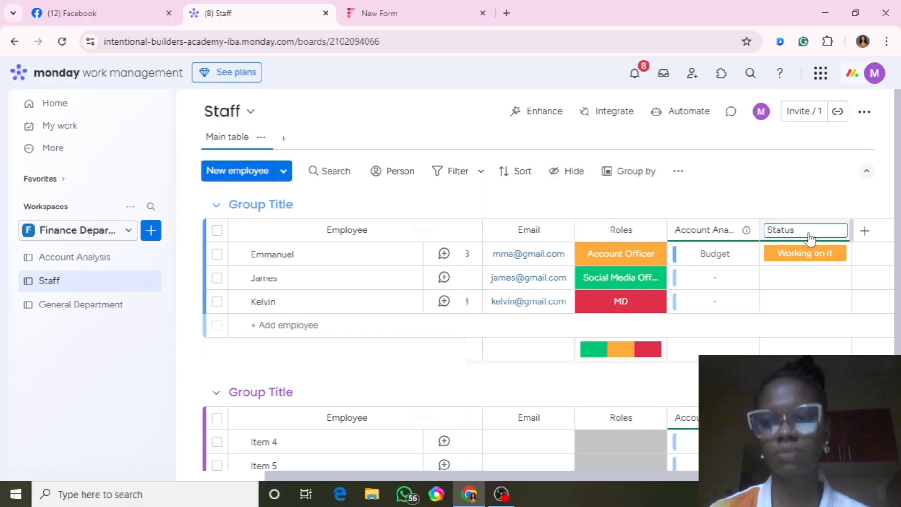
key("Return")
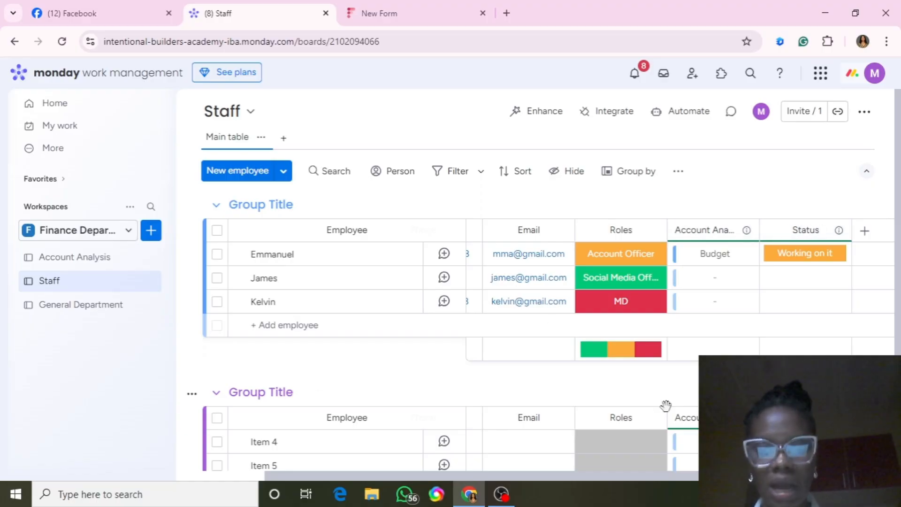
left_click_drag(519, 476, 396, 477)
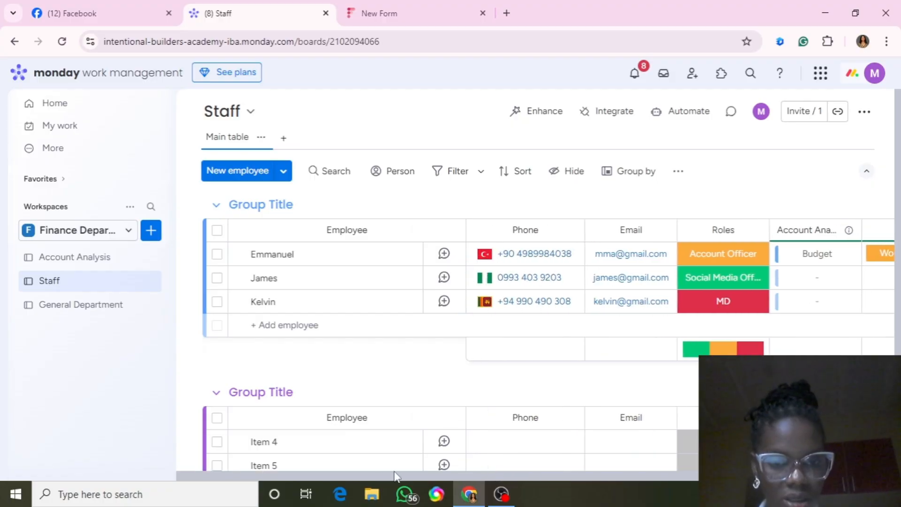
left_click(82, 263)
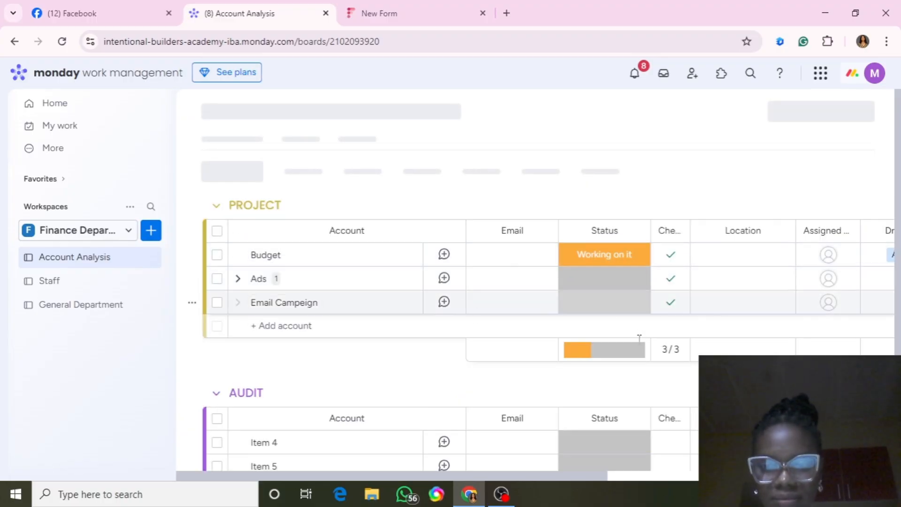
Mark the Ads account 'In Progress' and scroll right toward its Staff column.
left_click(597, 284)
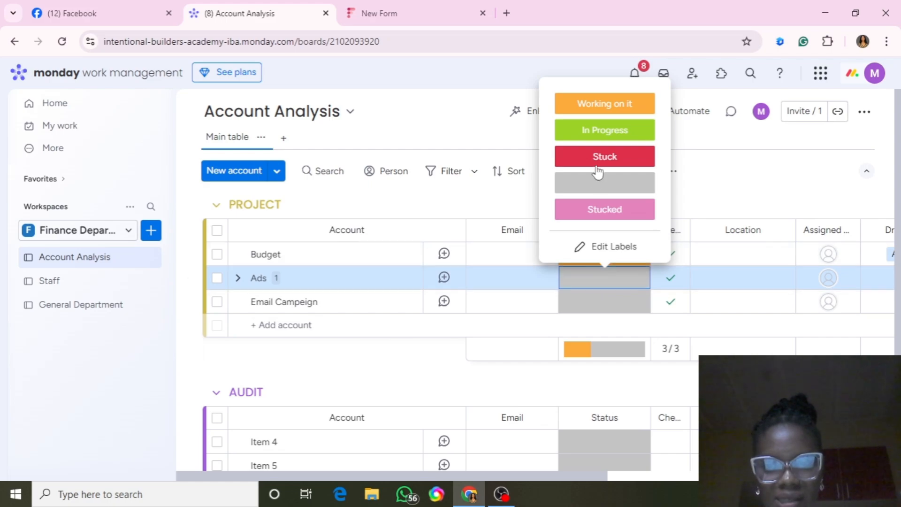
left_click(599, 137)
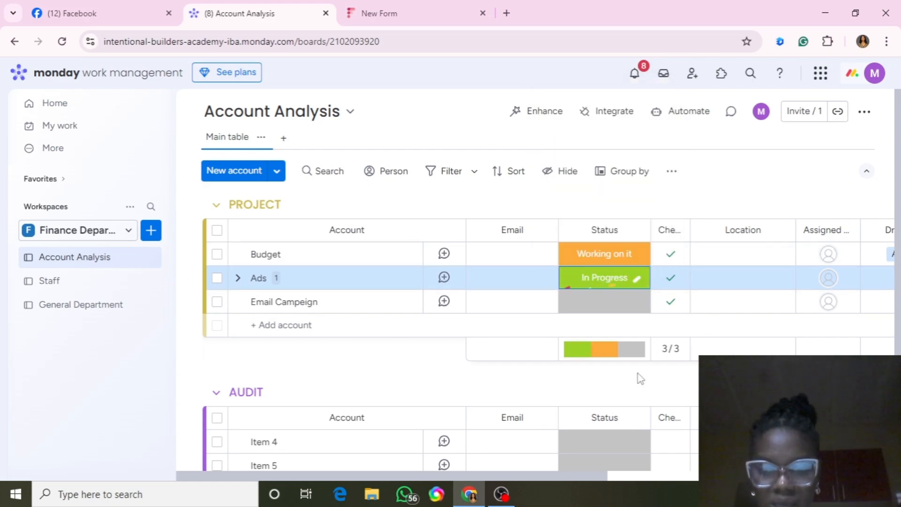
scroll(666, 454, "right", 8)
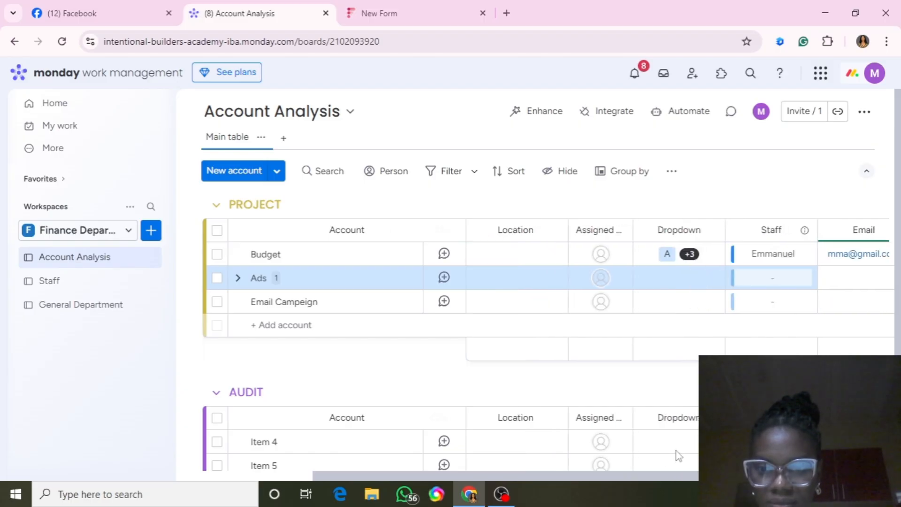
scroll(665, 454, "right", 3)
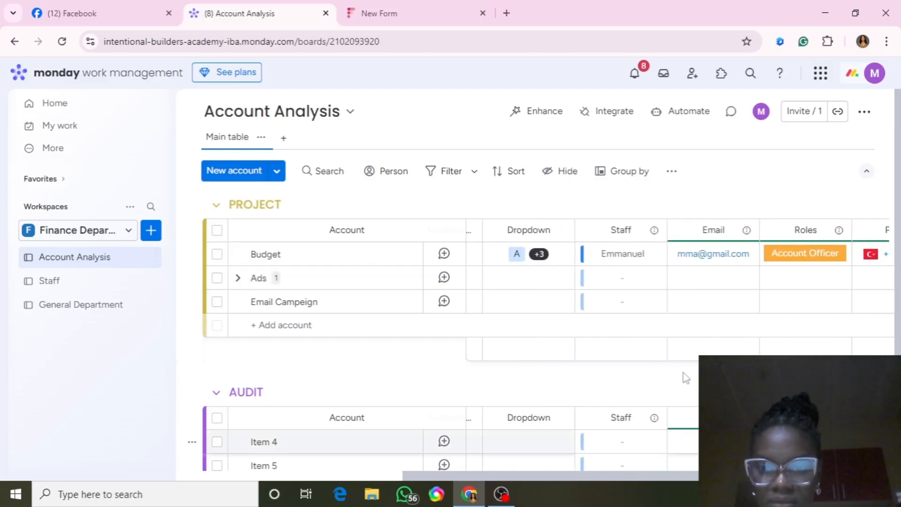
Link the MD employee to the Ads account and reveal the mirrored email, role and phone columns.
left_click(625, 287)
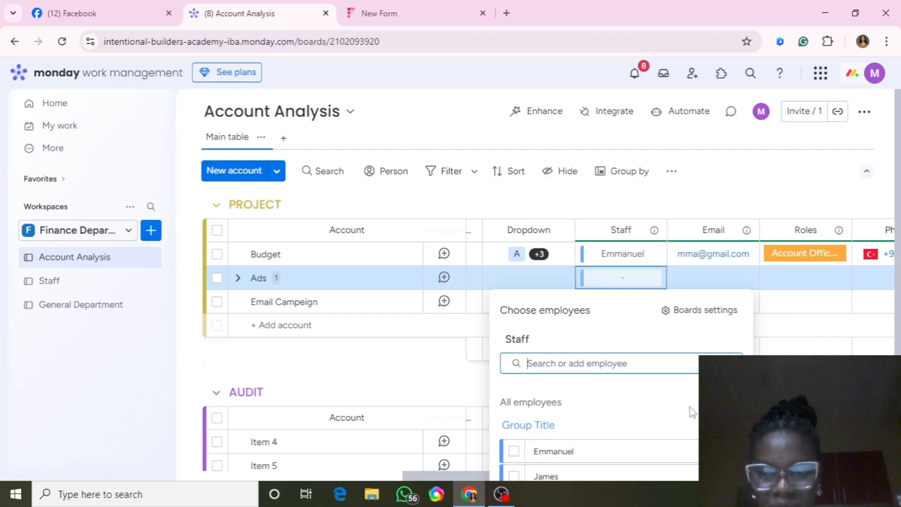
scroll(517, 462, "down", 2)
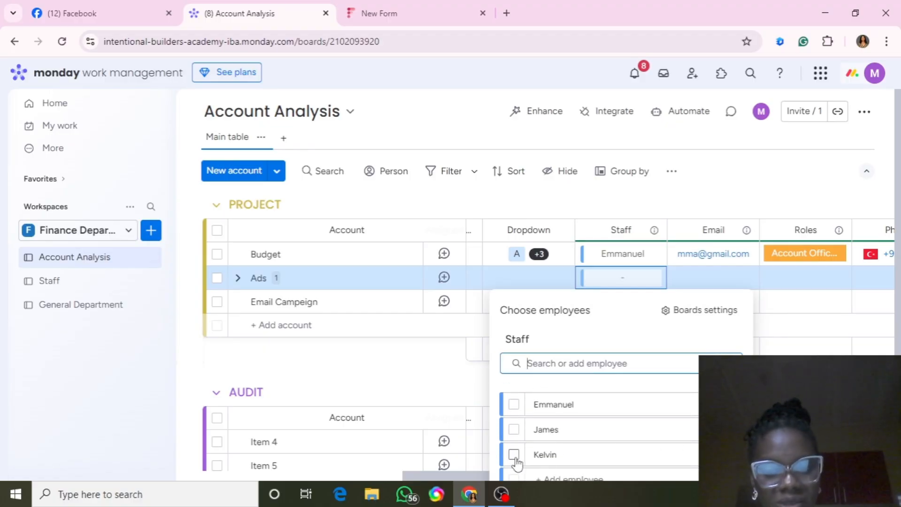
left_click(515, 455)
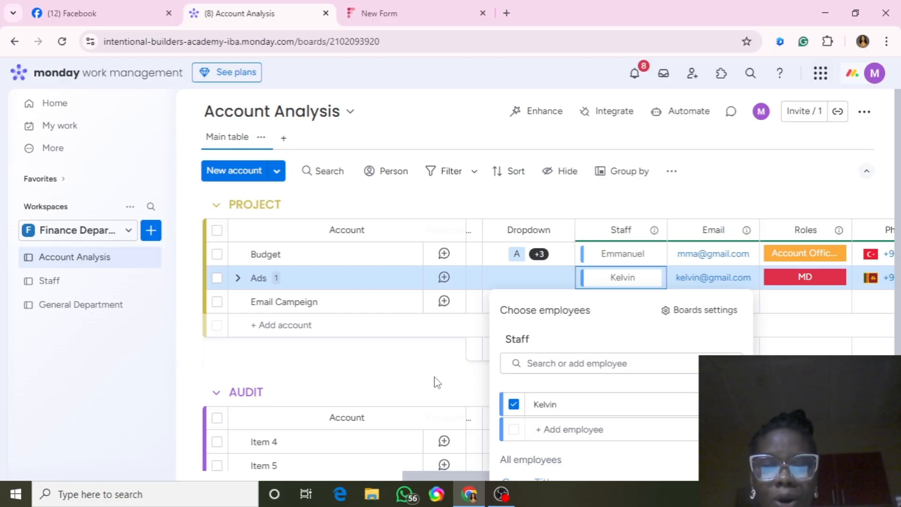
left_click(428, 475)
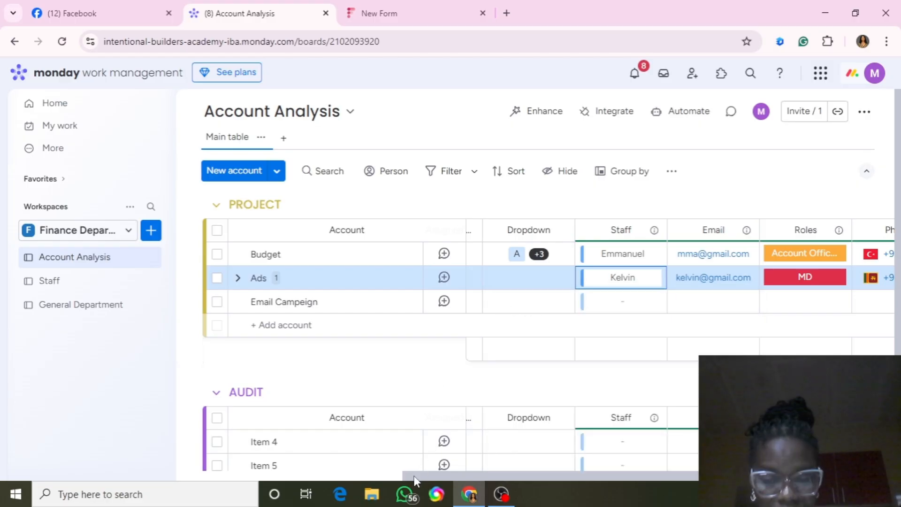
left_click_drag(429, 476, 503, 464)
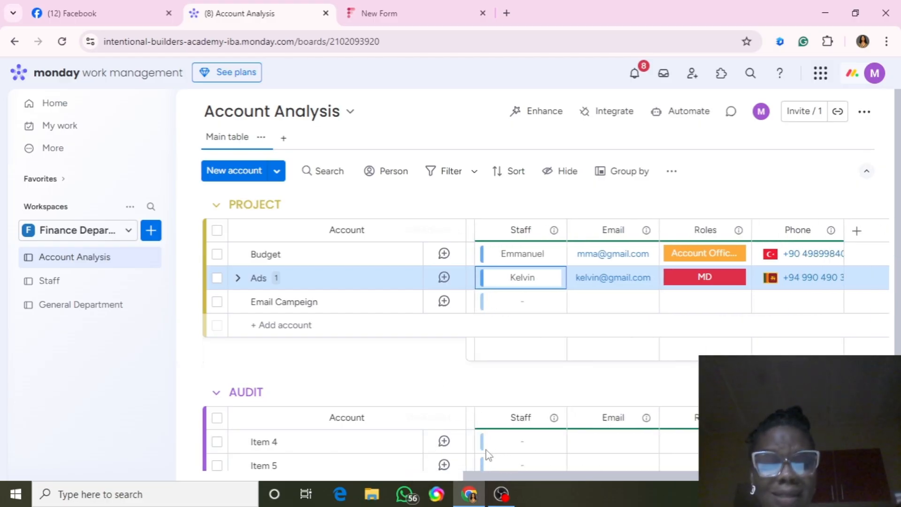
mouse_move(548, 476)
left_mouse_down()
mouse_move(419, 479)
mouse_move(546, 475)
left_mouse_up()
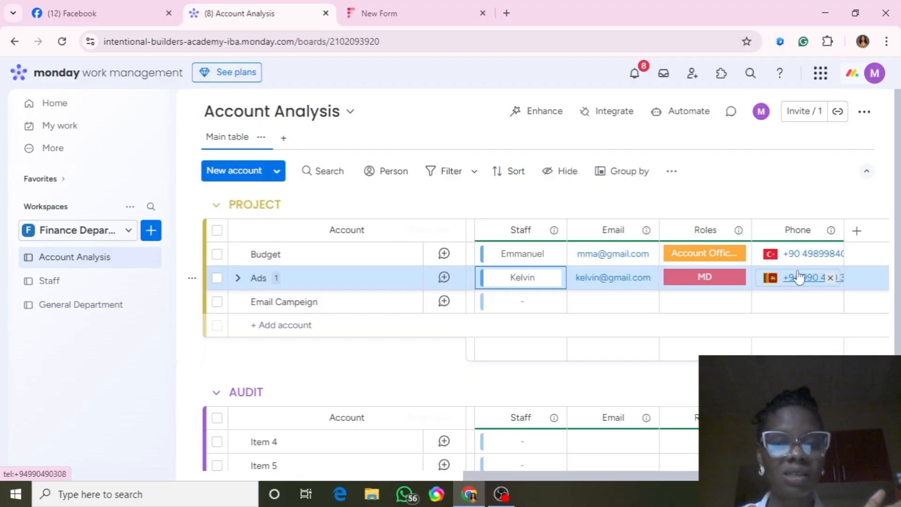
On the Staff board, link the Social Media Officer to Email Campeign and set its Status to Stuck.
left_click(114, 292)
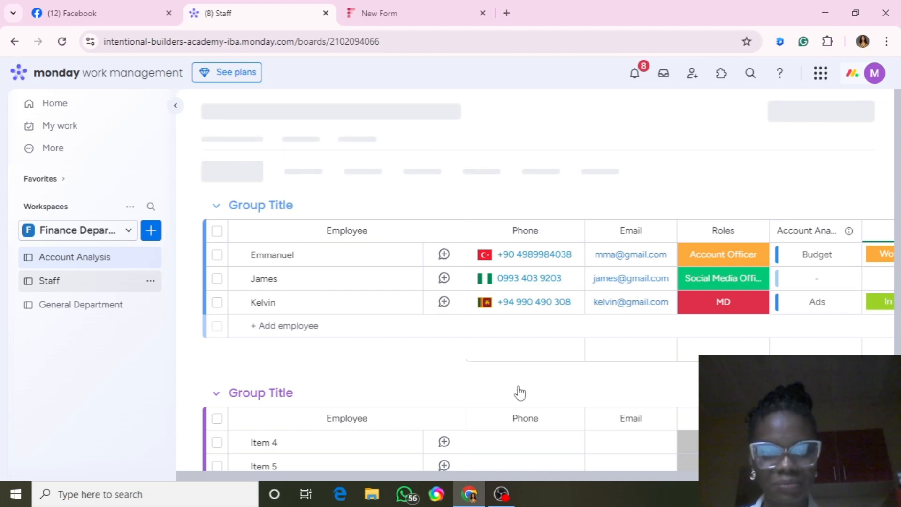
left_click_drag(510, 475, 688, 478)
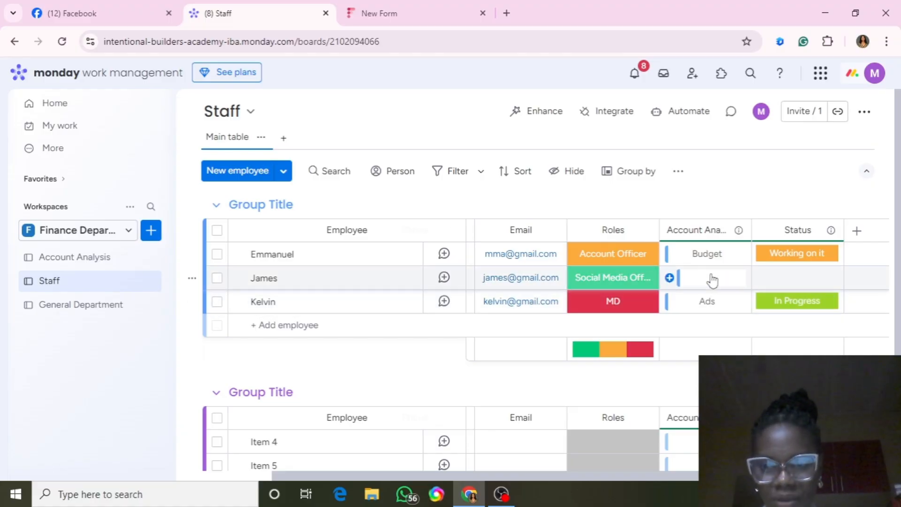
left_click(670, 278)
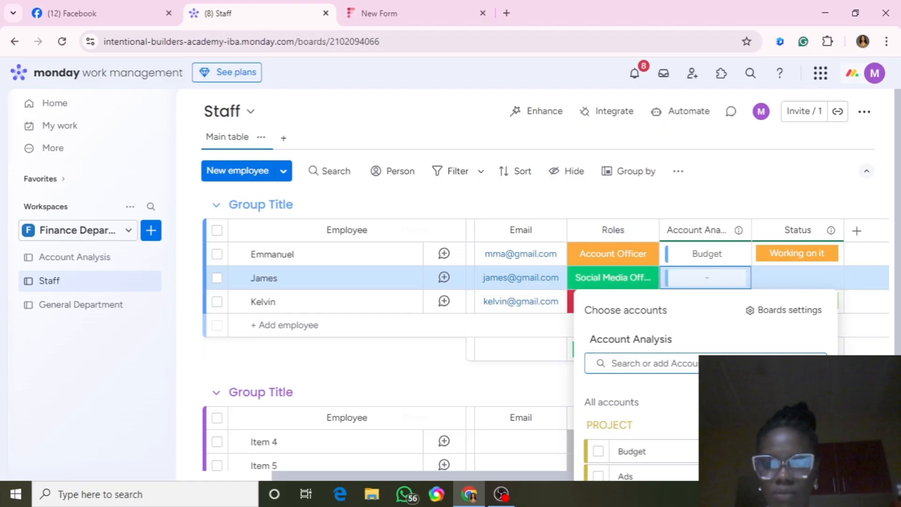
scroll(599, 463, "down", 2)
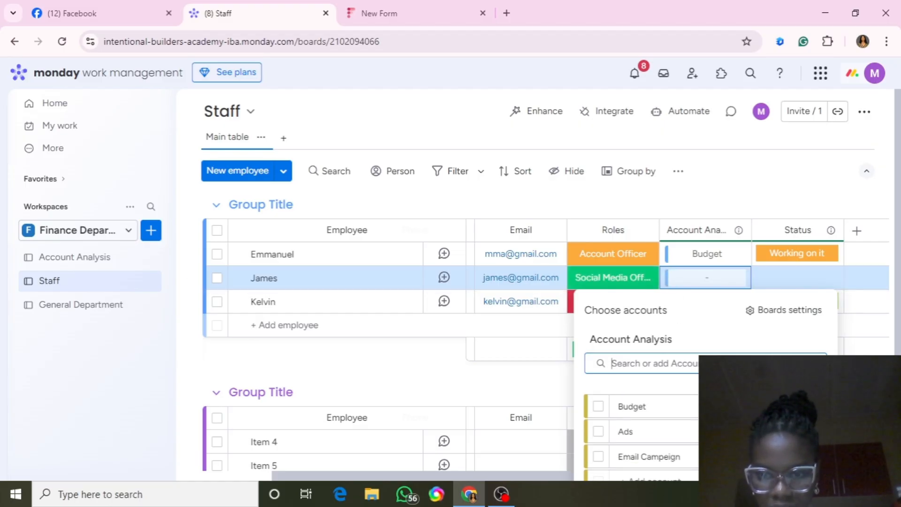
left_click(599, 459)
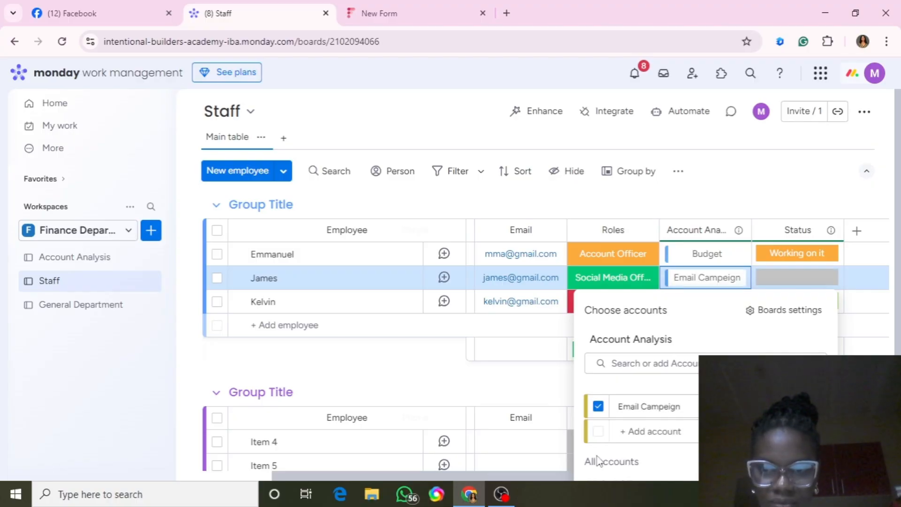
left_click(394, 374)
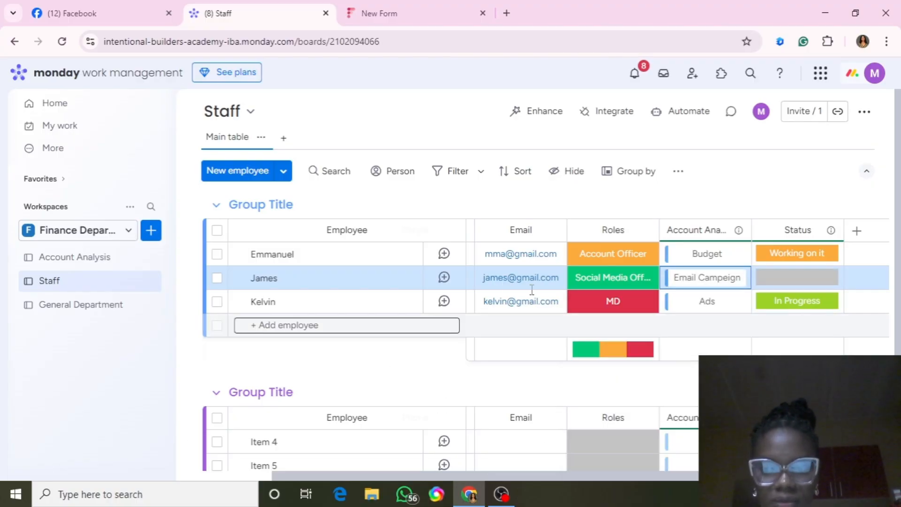
left_click(797, 280)
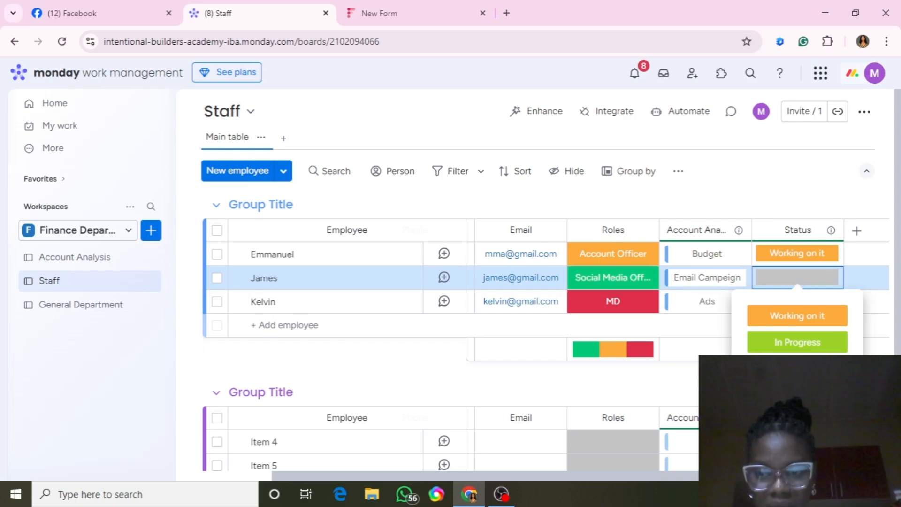
left_click(798, 369)
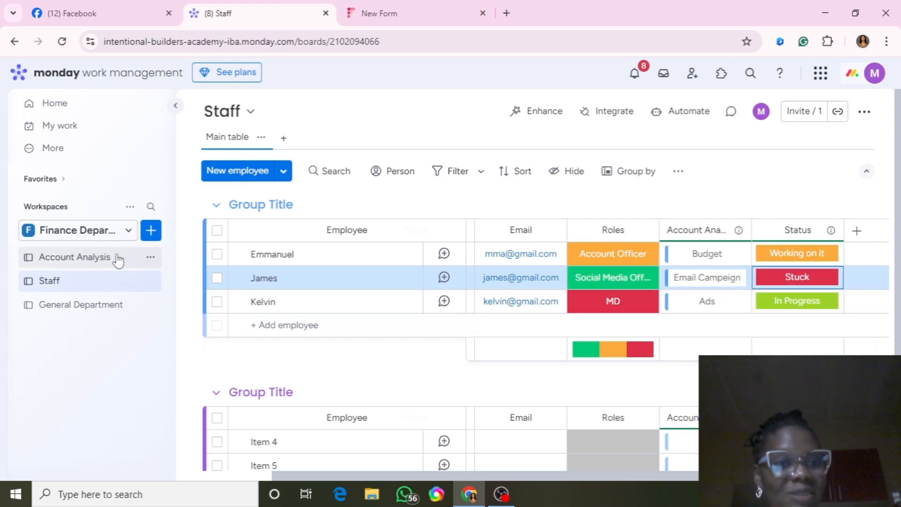
Return to Account Analysis and check Email Campeign's Stuck status and linked Staff, Email, Roles, Phone.
left_click(119, 260)
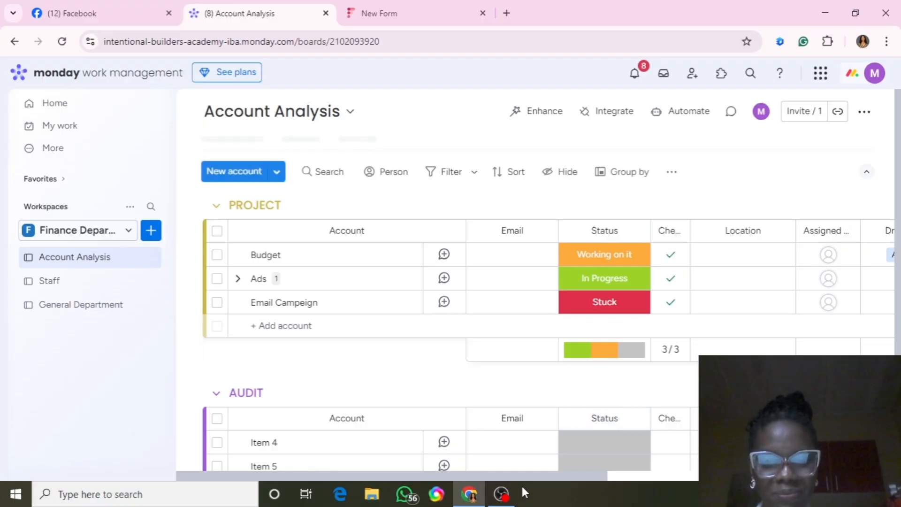
left_click_drag(537, 478, 813, 477)
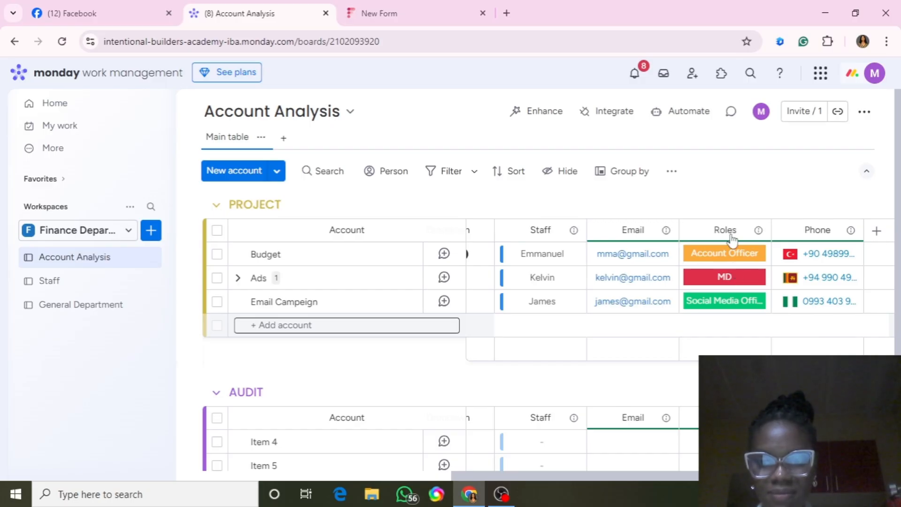